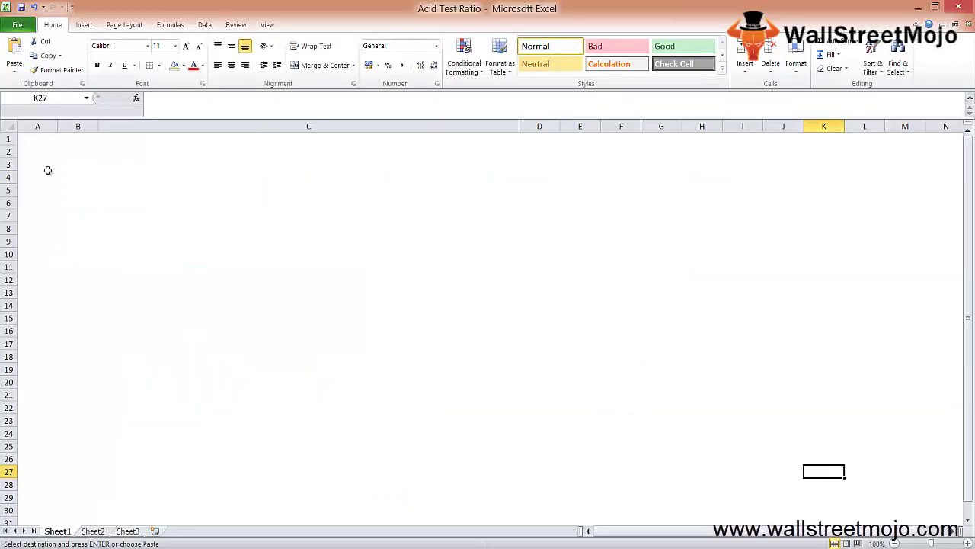
Step: Enter 'Most liquid assets' in C3, then 'cash & Cash Eqv', 'MS' and 'Short term investments' below it
left_click(85, 163)
key("Right")
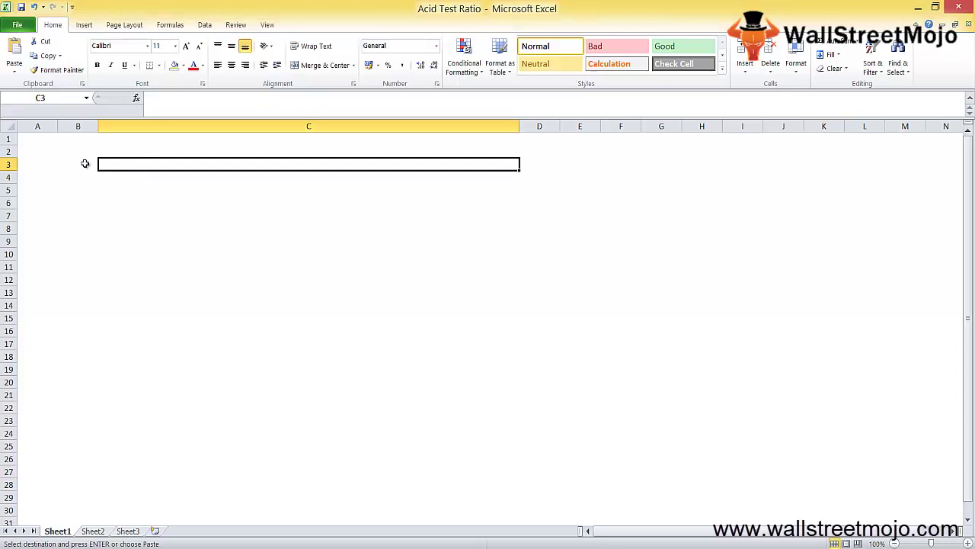
type("Most li")
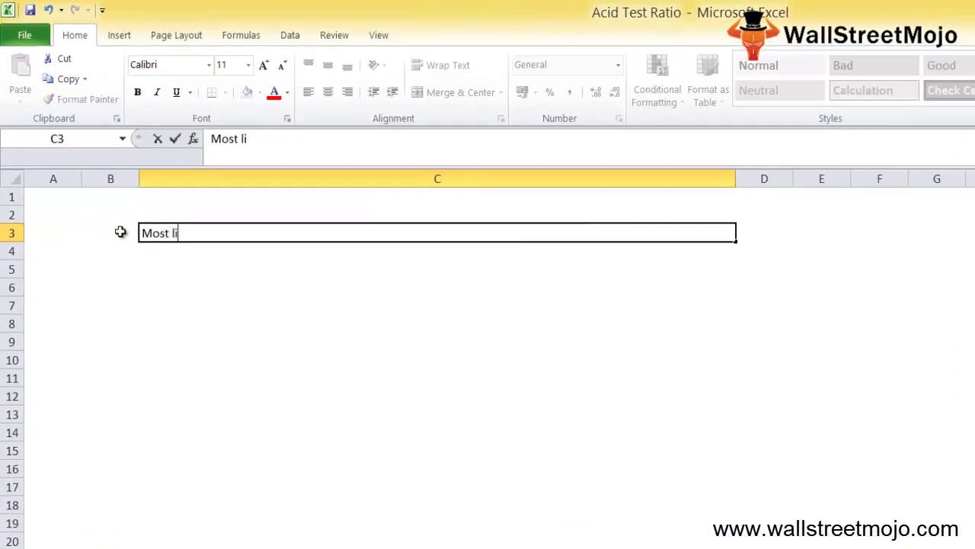
type("quid assets")
key("Return")
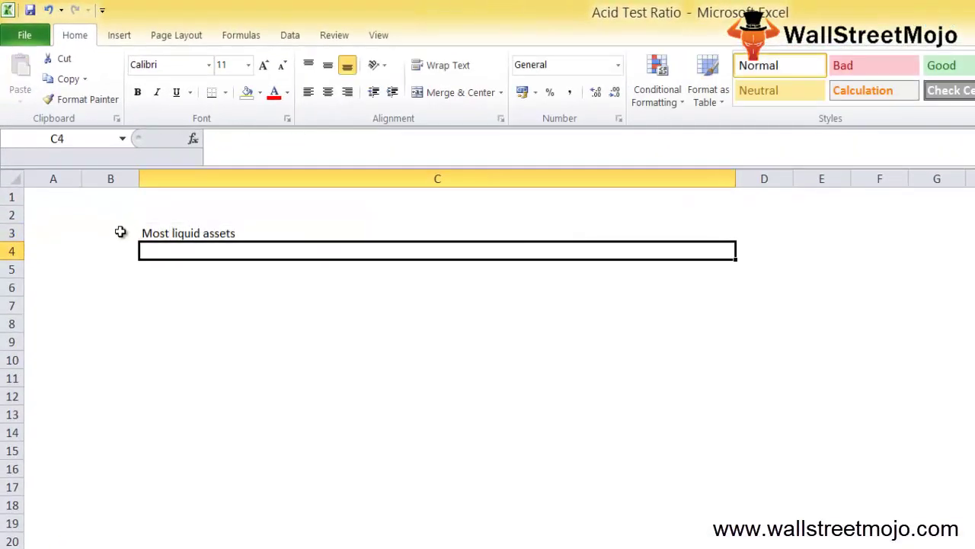
key("Return")
type("c")
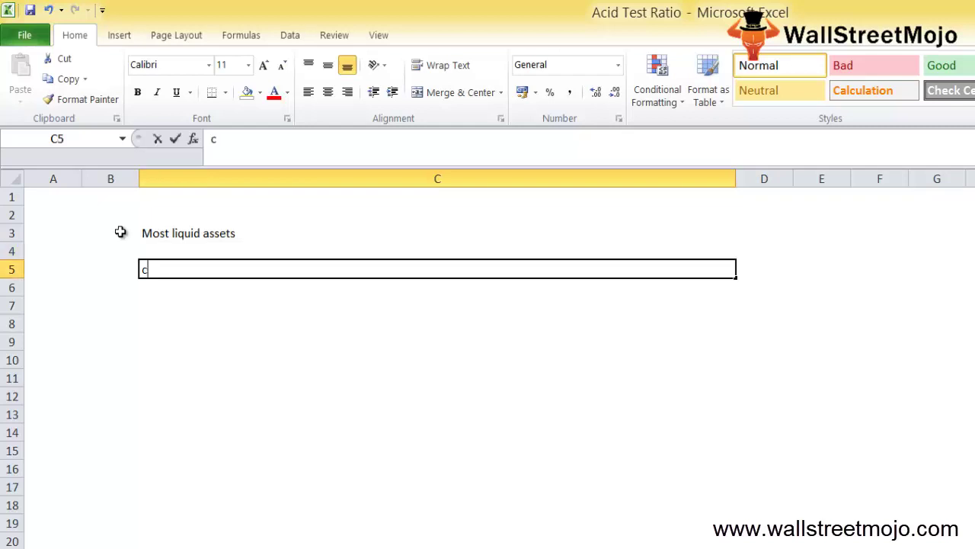
type("ash & Cash")
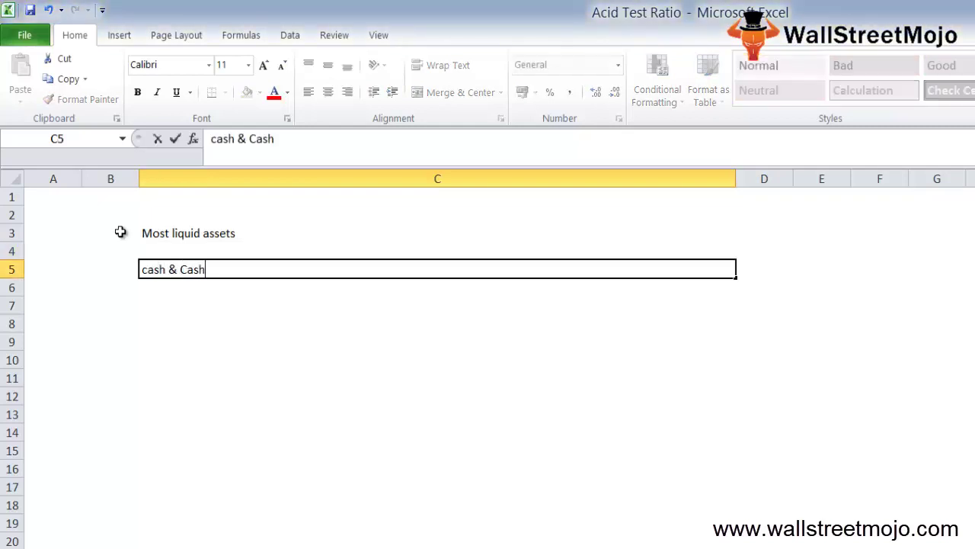
type(" Eqv")
key("Return")
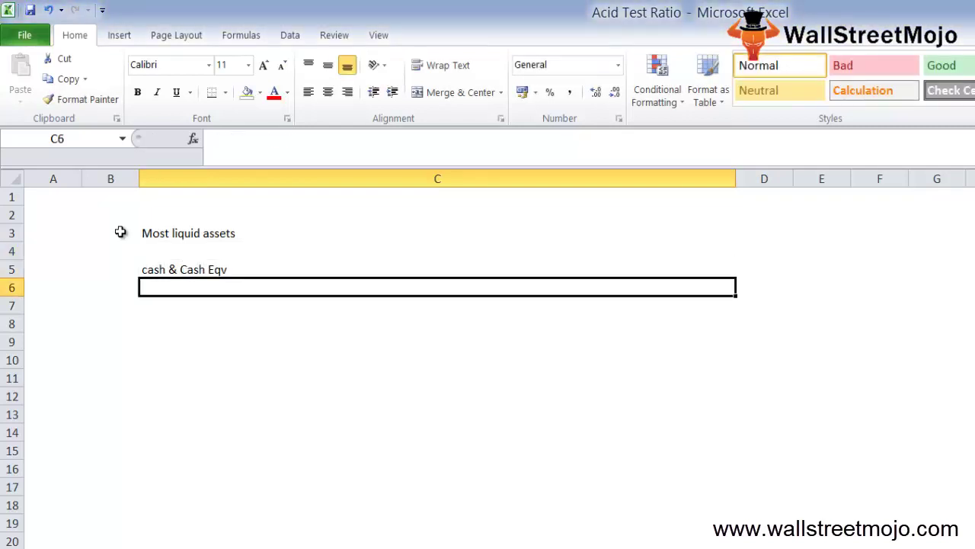
type("MS")
key("Return")
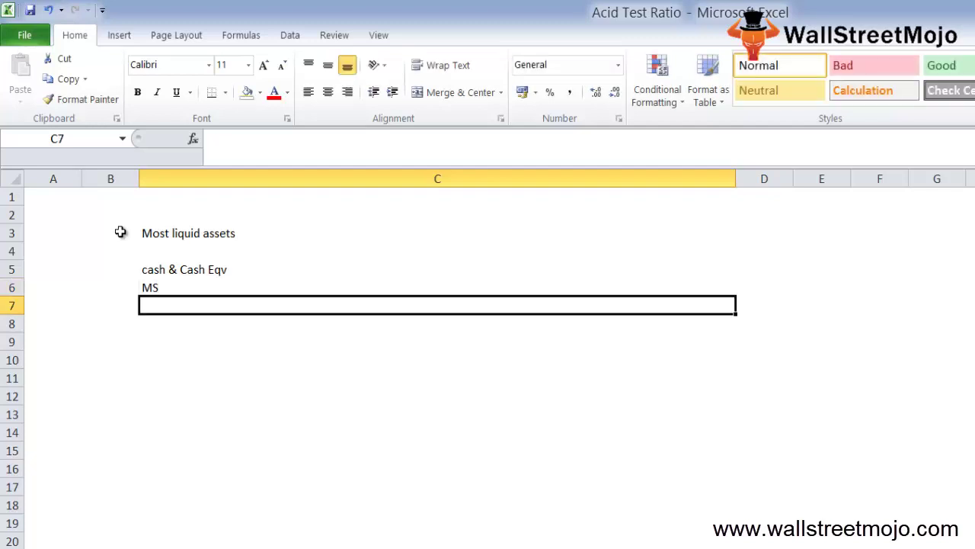
type("Short ter")
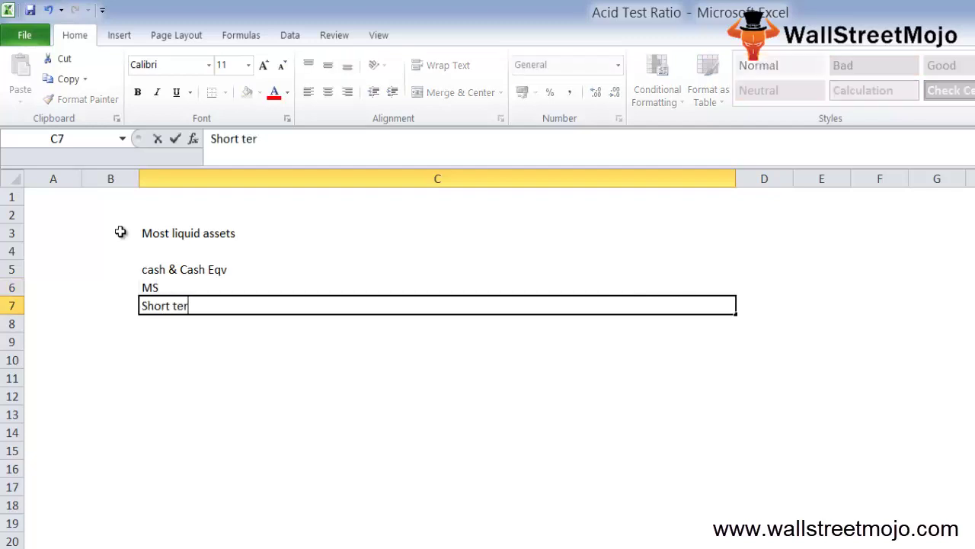
type("m investments")
key("Return")
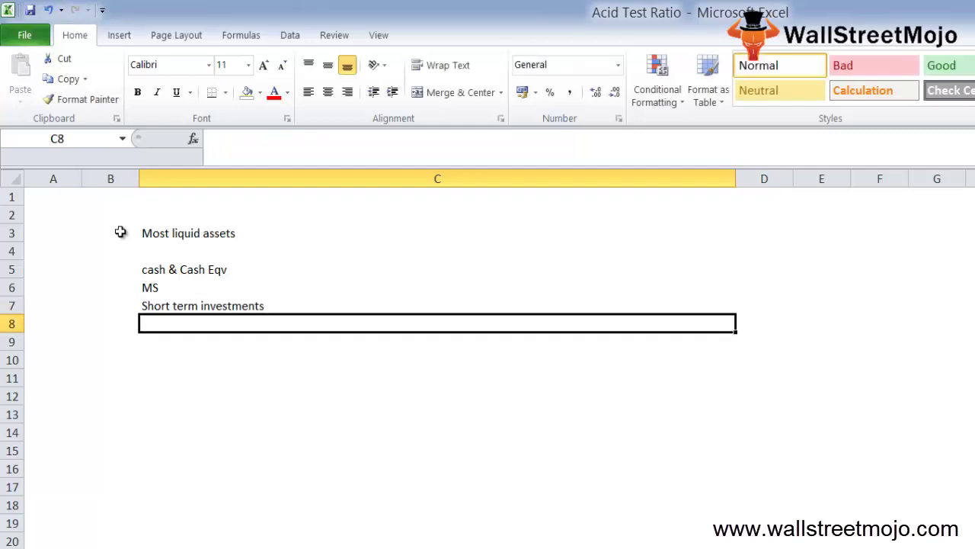
Step: Add 'Debtors', then 'Total Current Liablities' after a blank row
type("d")
key("BackSpace")
type("Debot")
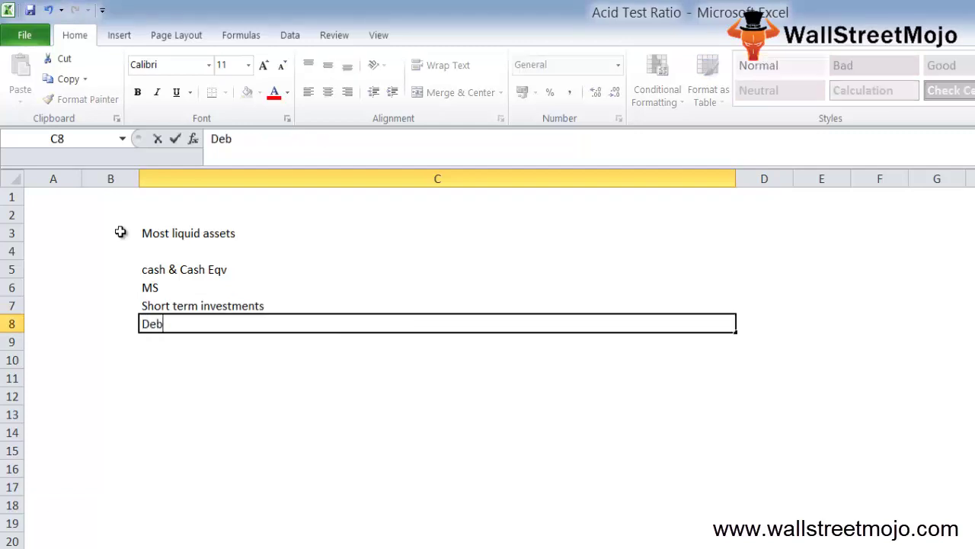
key("BackSpace")
key("BackSpace")
type("tors")
key("Return")
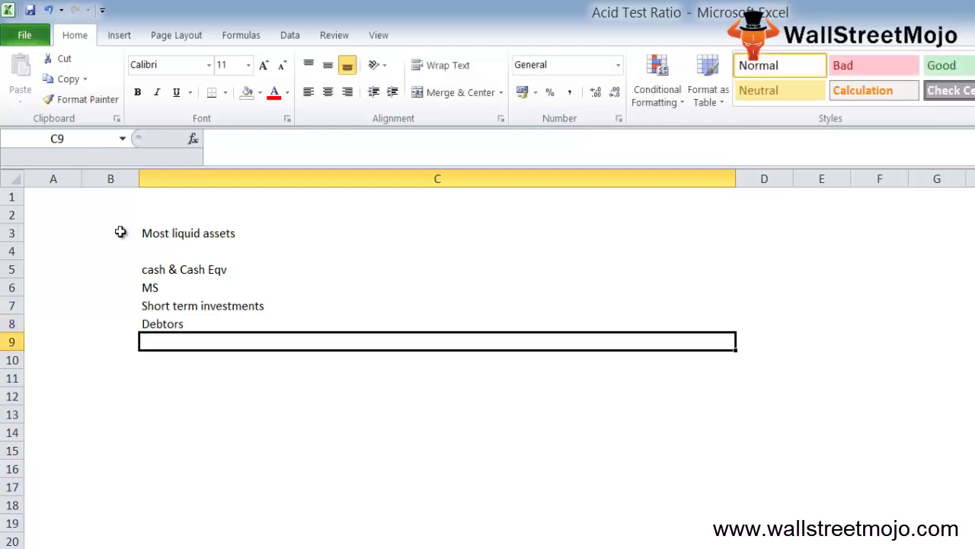
key("Return")
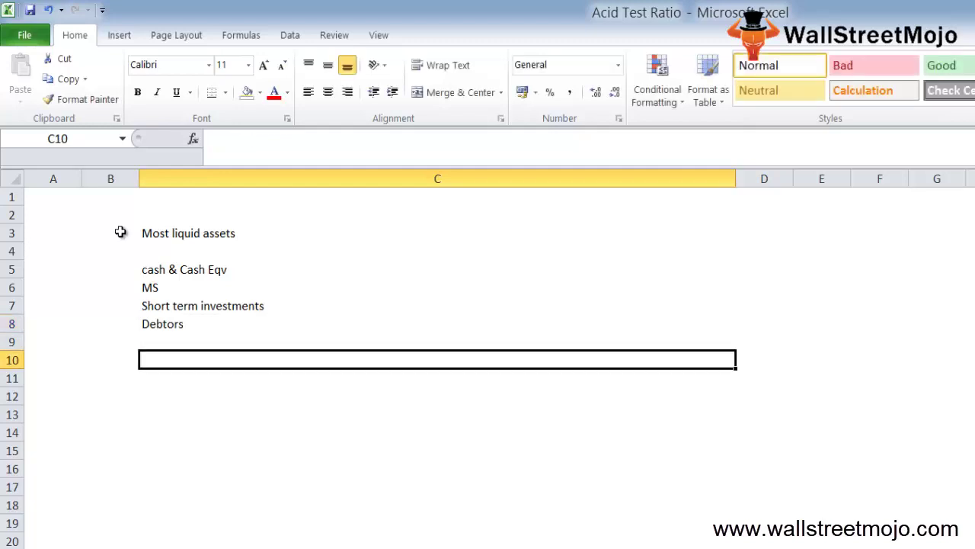
type("Total Current Lia")
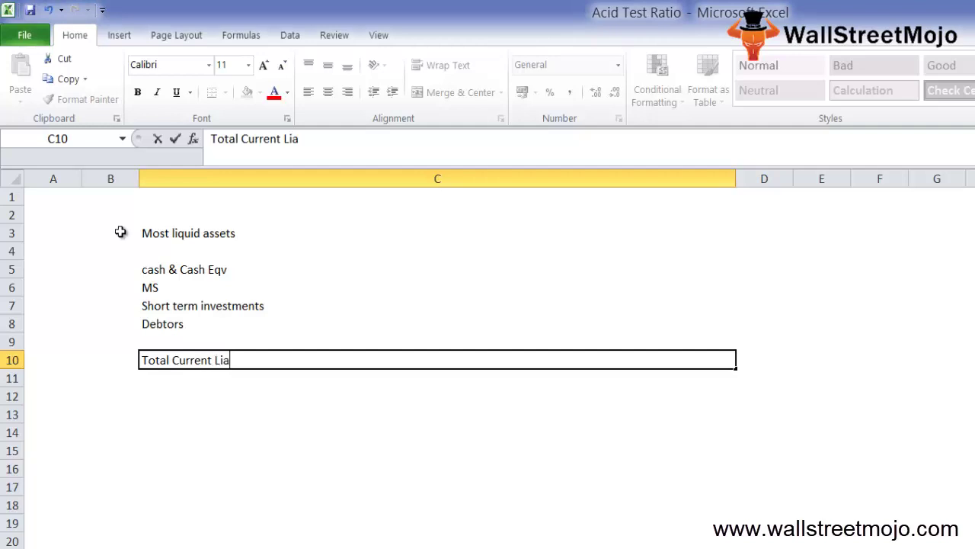
type("blities")
key("Return")
key("Return")
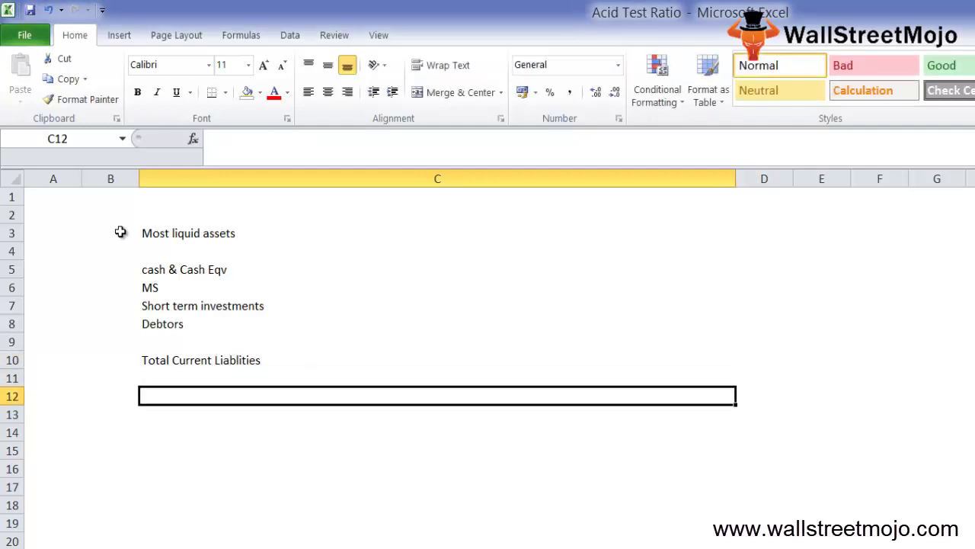
Step: Add the 'Quick ratio' label and, after a blank row, the 'Method 1' heading
type("Quick ratio")
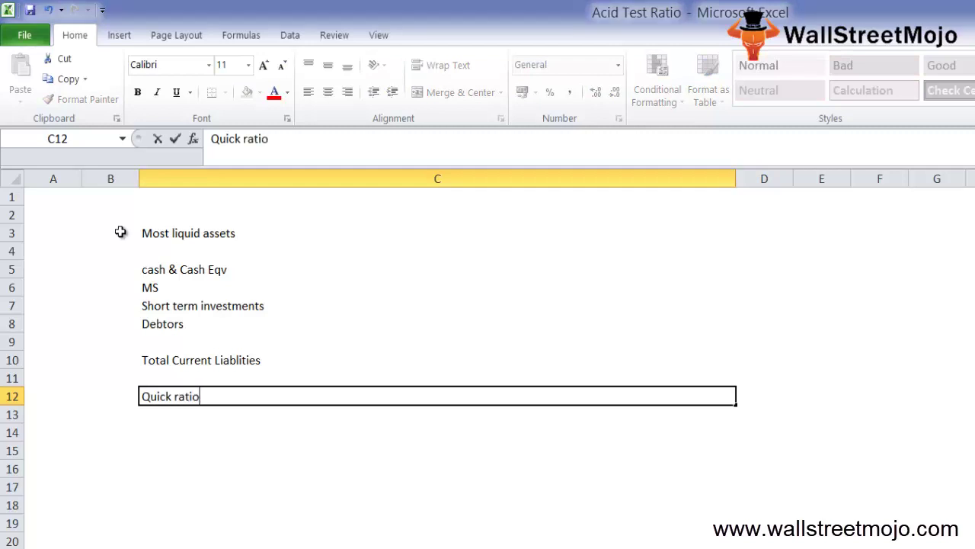
key("Return")
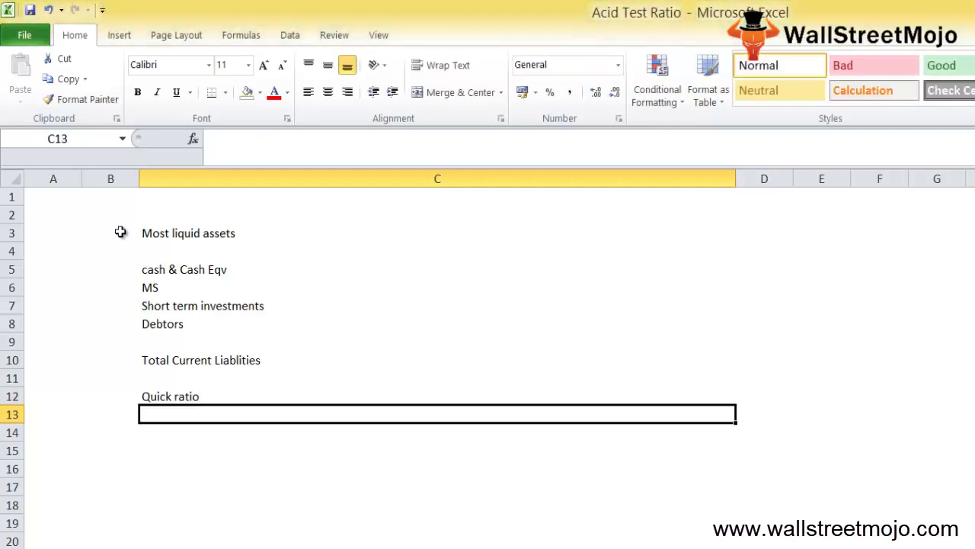
key("Return")
type("Meh")
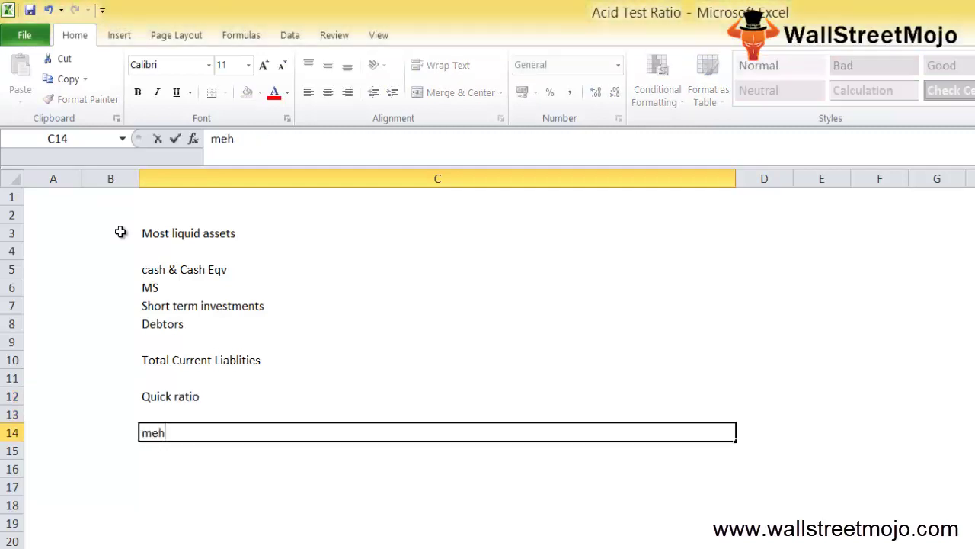
key("BackSpace")
type("thod")
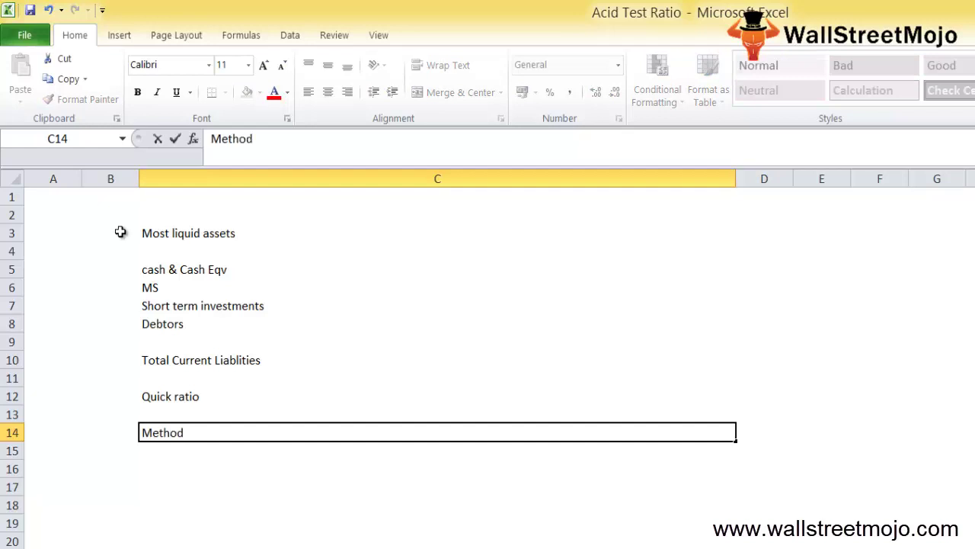
type(" 1")
key("Return")
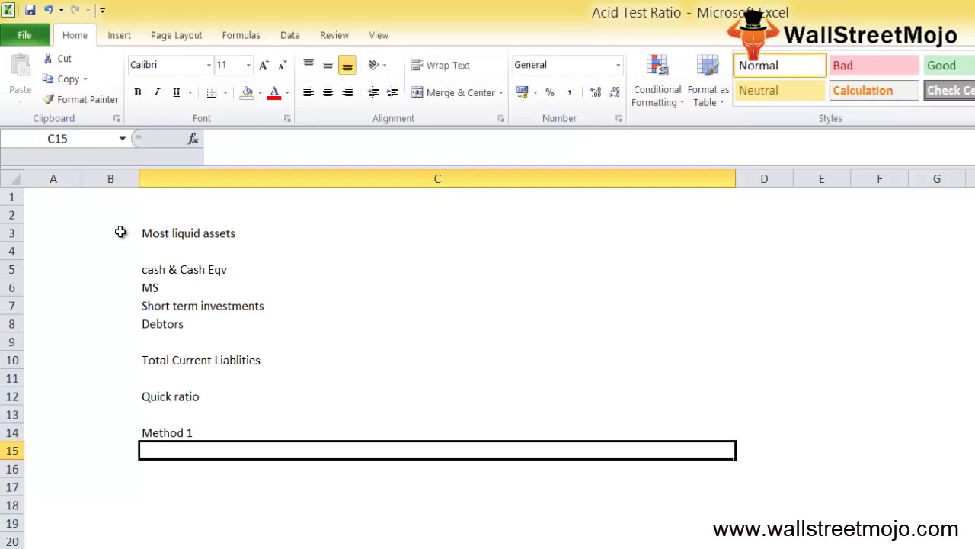
key("Return")
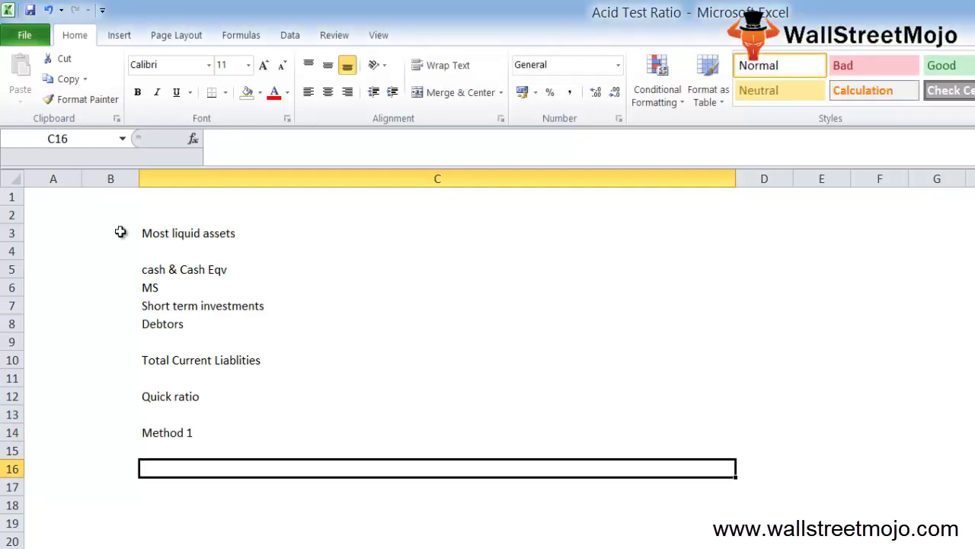
key("Return")
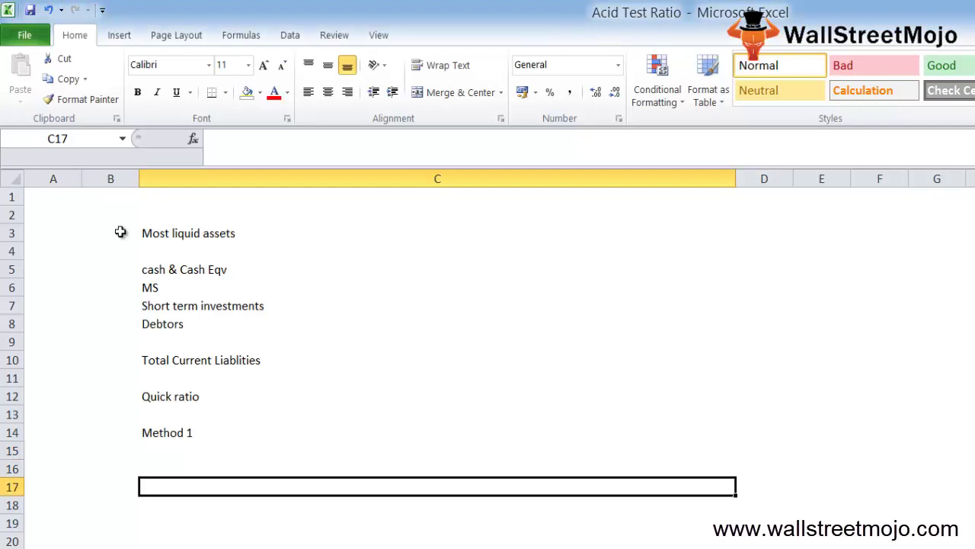
Step: Label B17 'Acid test ratio =' with the numerator 'Cash + CE + MS + Debtors' in C17
key("Left")
type("Acid test ratio")
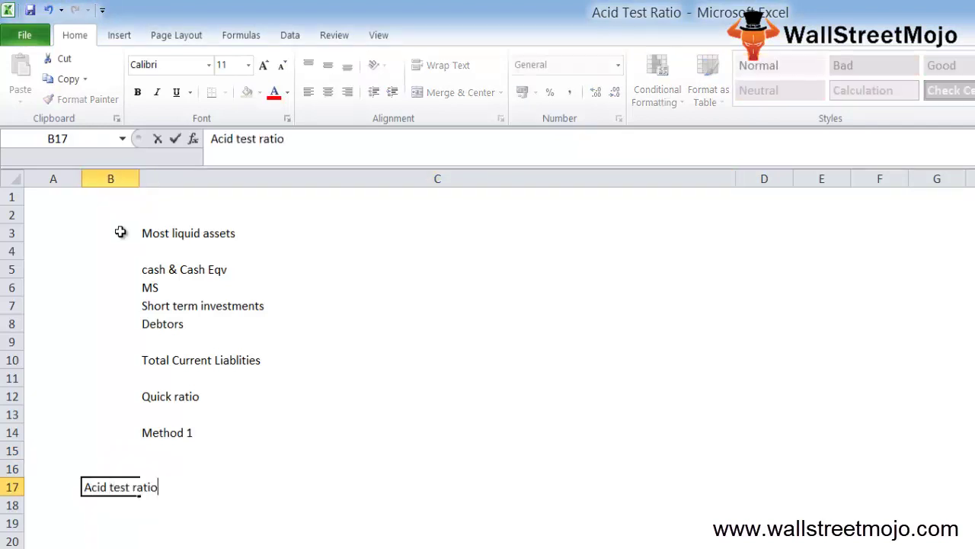
type(" =")
key("Right")
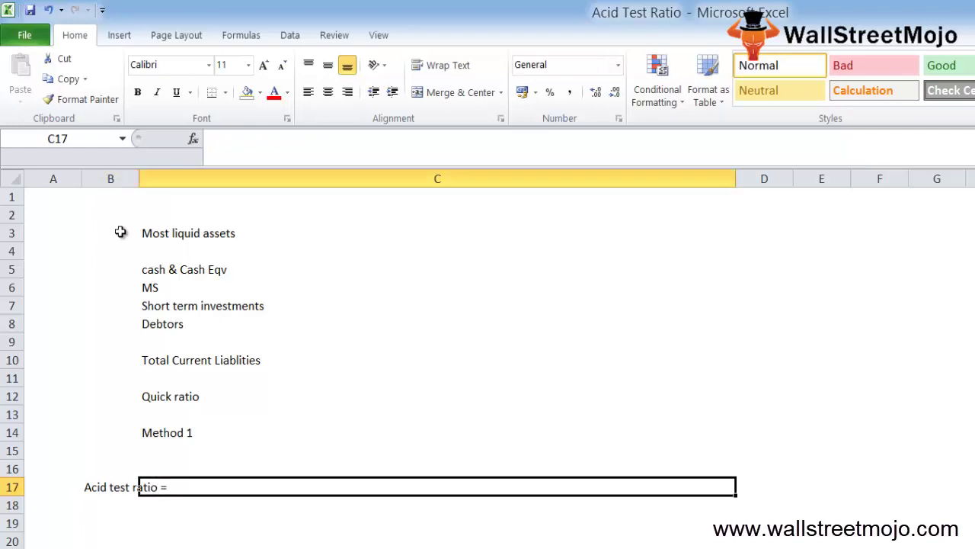
type("Cash ")
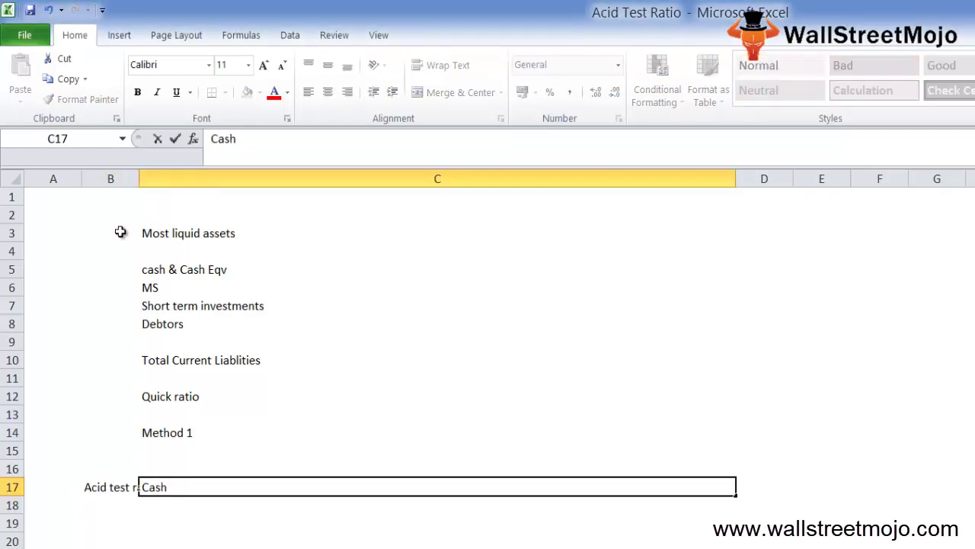
type("+ CE + MS")
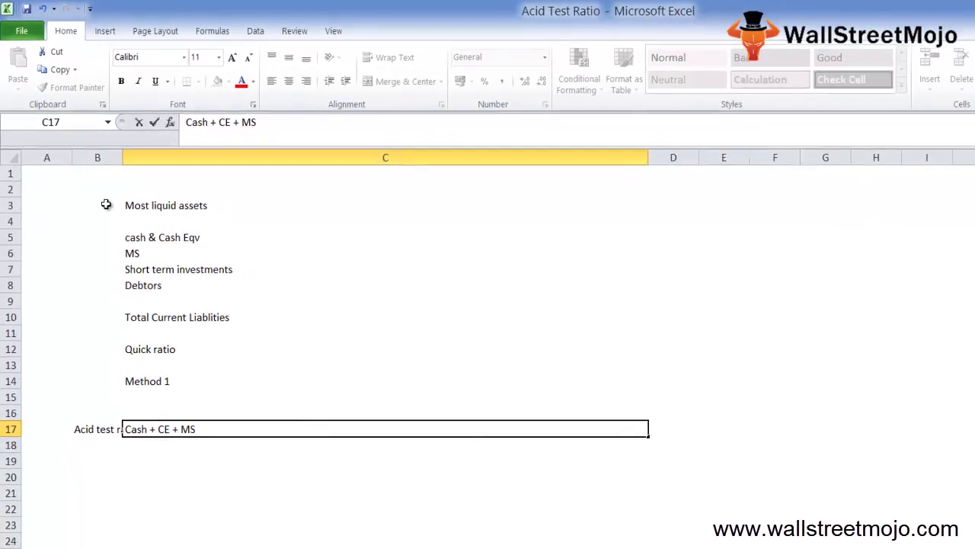
type(" + ")
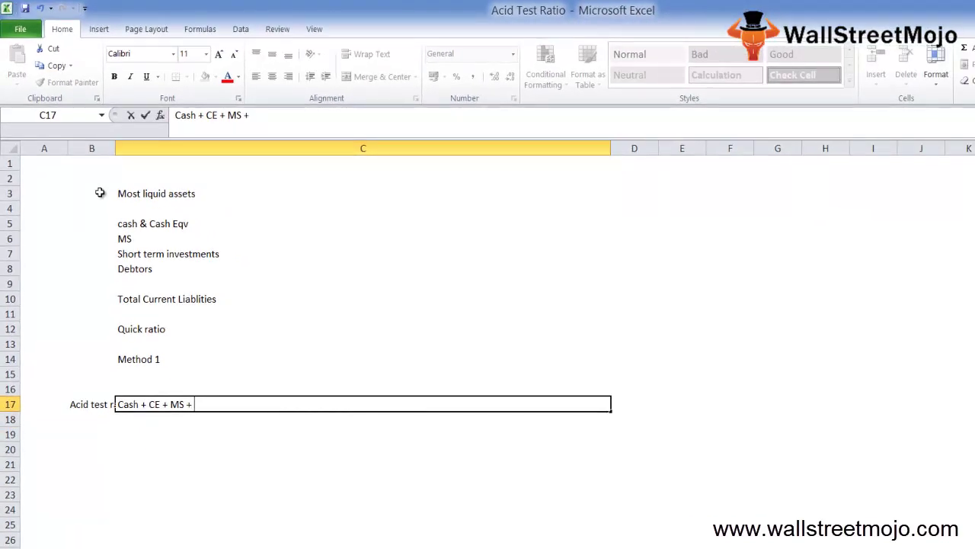
type("Debtors")
key("Return")
Step: Enter the denominator 'Total Current Liab' in C18, correcting its typo
type("Tot")
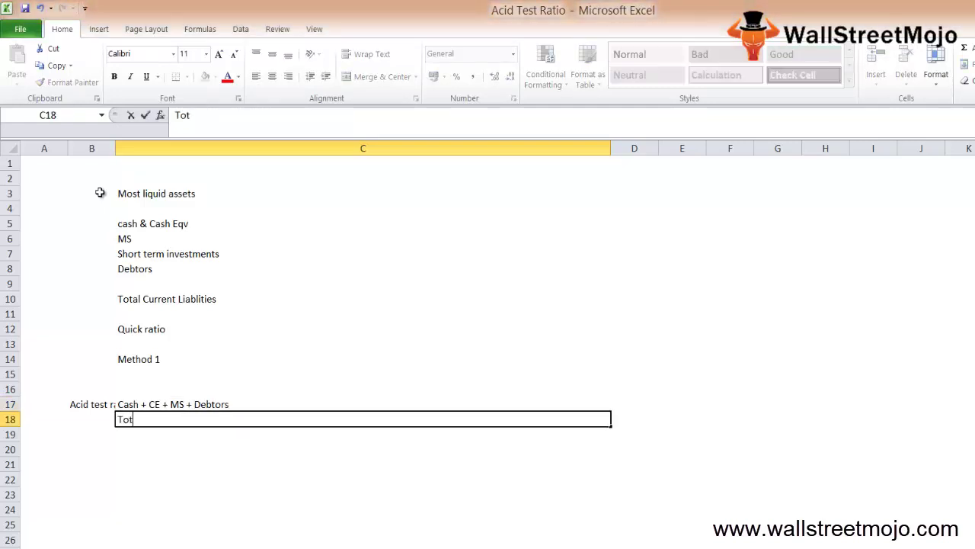
type("al Current Liba")
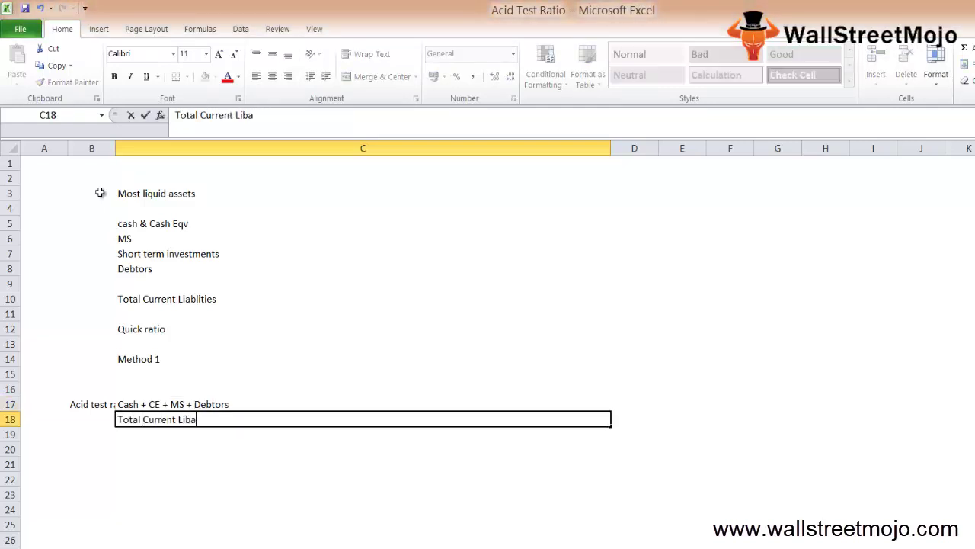
key("Return")
key("Up")
key("F2")
key("BackSpace")
key("BackSpace")
type("ab")
key("Return")
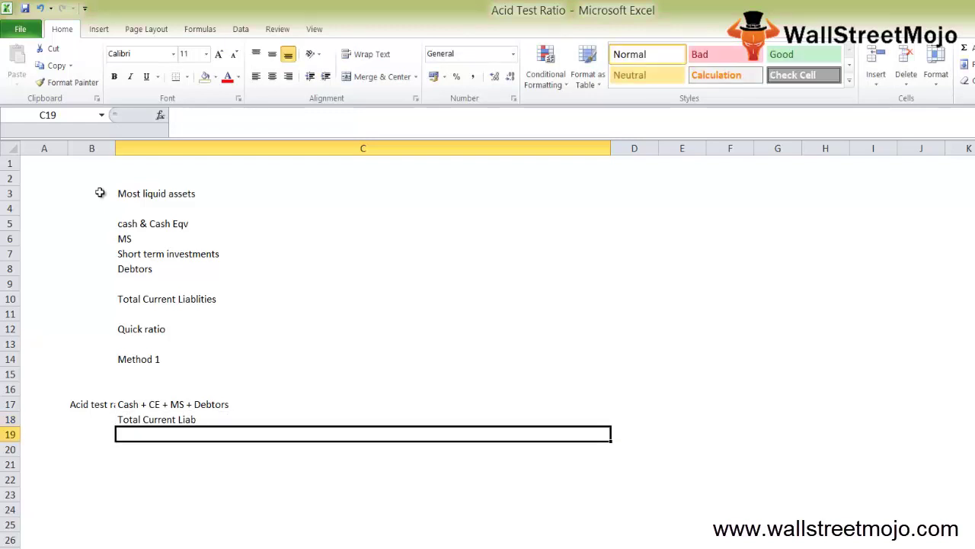
Step: Add 'Step 1' in B20 with the note '<90 Days BS and added up' beside it
key("Down")
key("Left")
type("Ste")
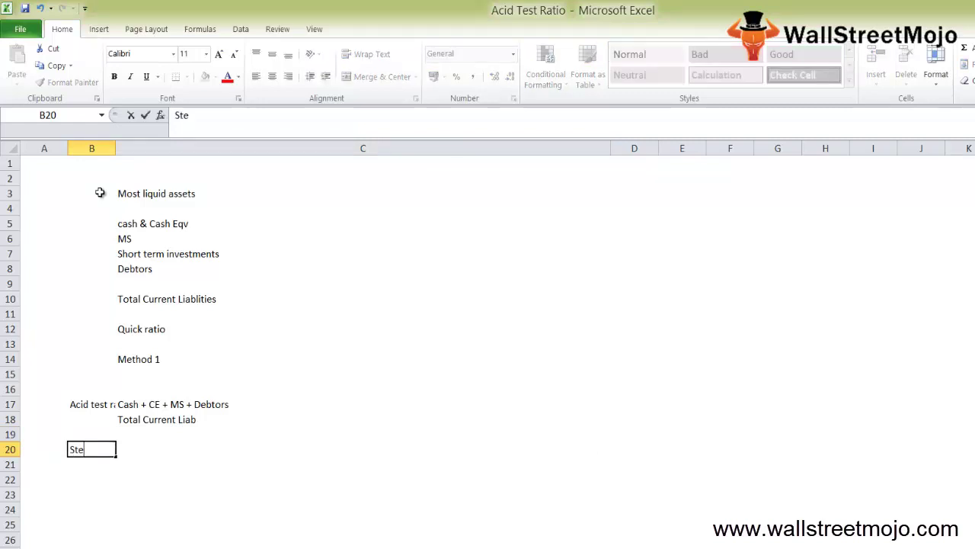
type("p 1")
key("Right")
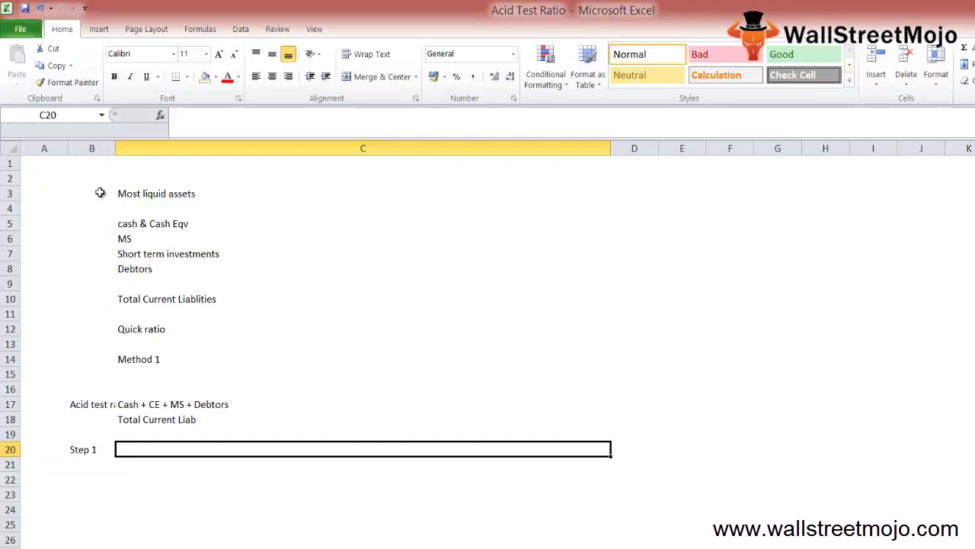
type("<90 ")
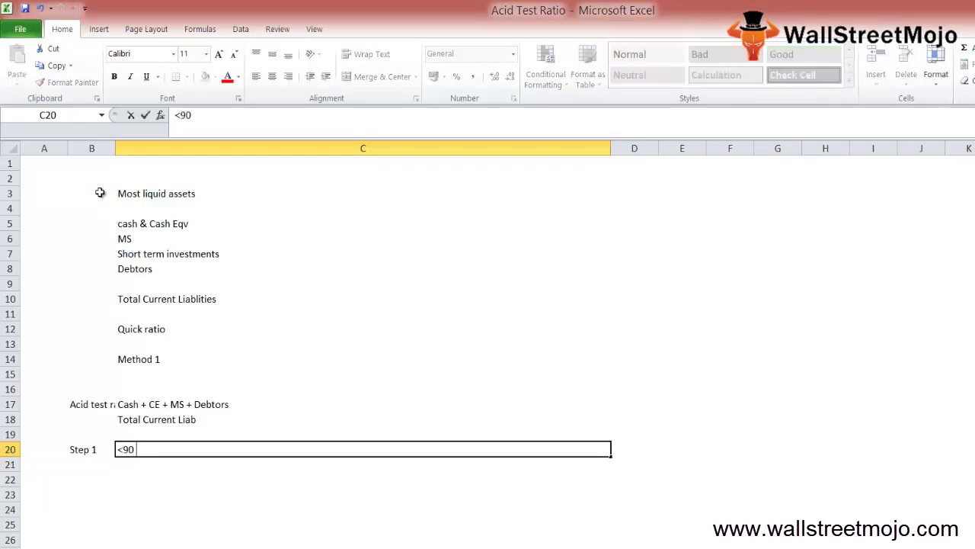
type("Days ")
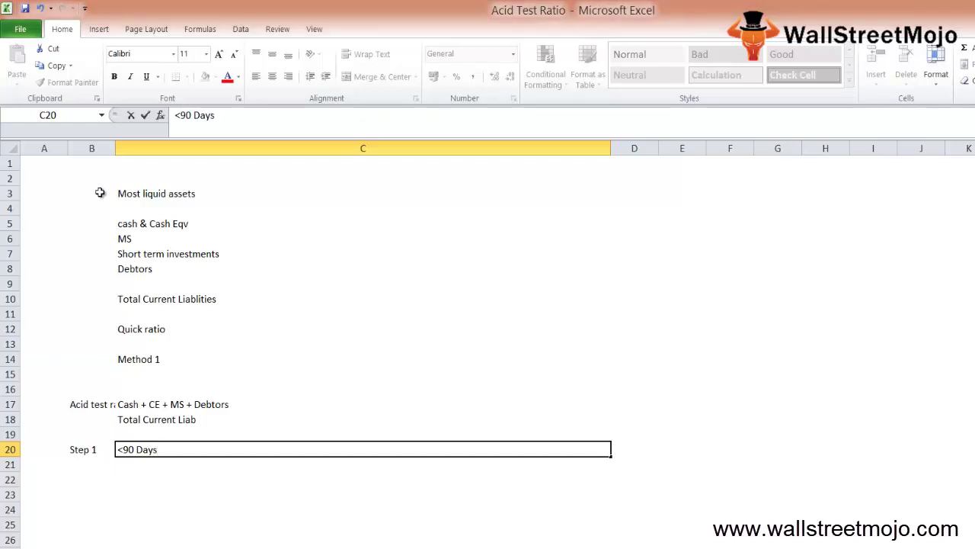
type(" BS and d")
type("dded ")
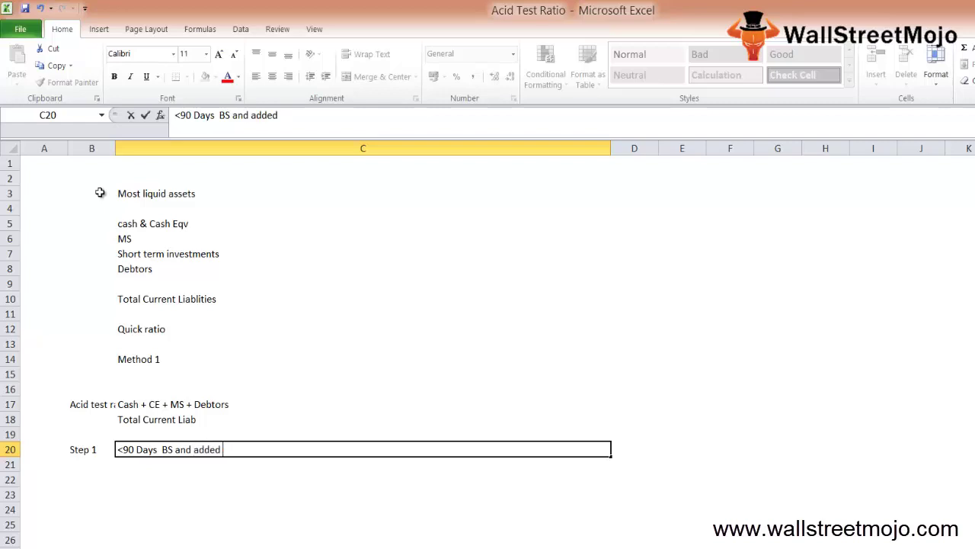
type("up")
key("Return")
key("Return")
Step: Add 'Step 2' in B22 with the note 'Current Liab' beside it
key("Left")
type("Step 2")
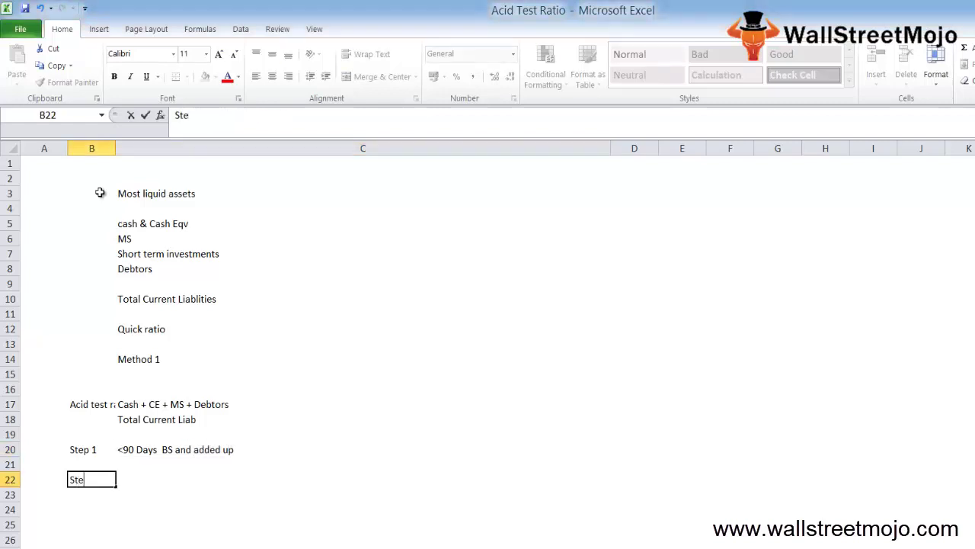
key("Tab")
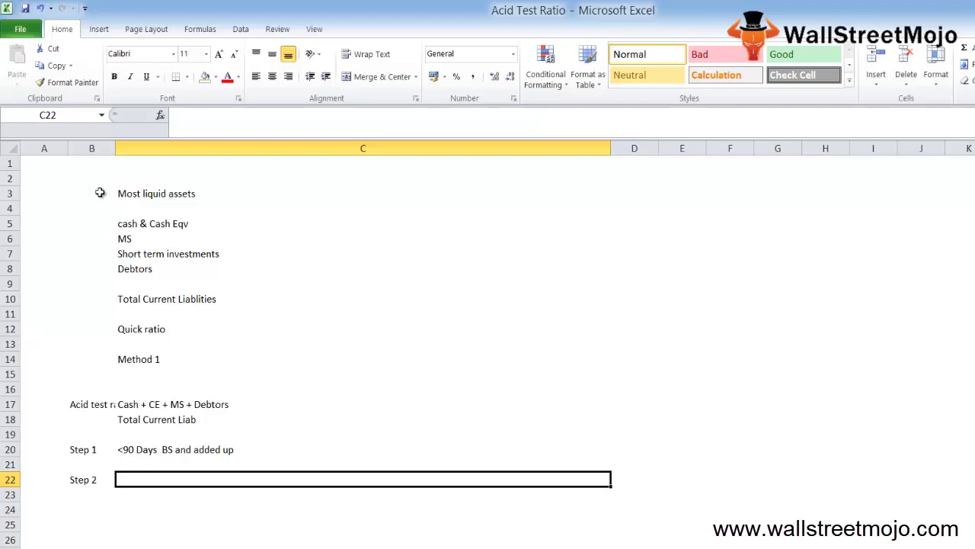
type("Current L")
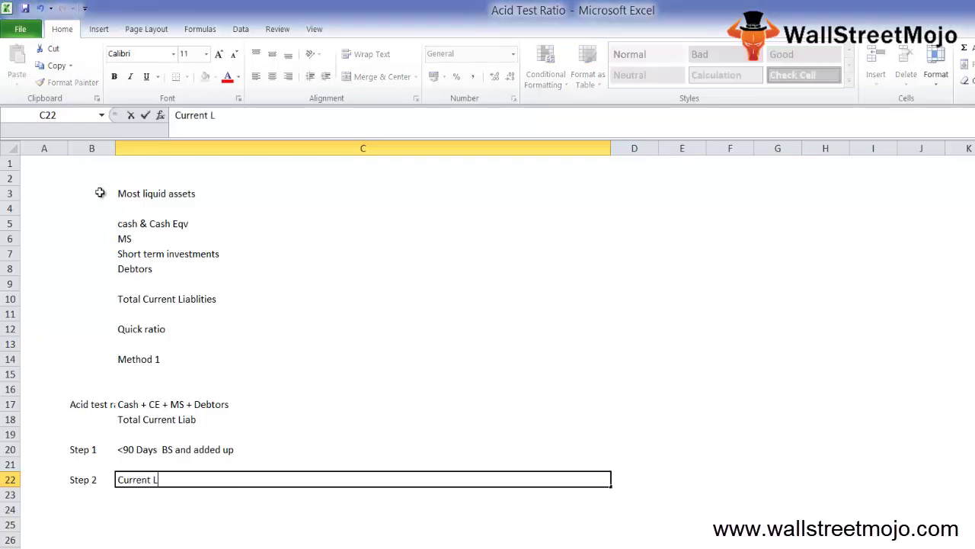
type("iab")
key("Return")
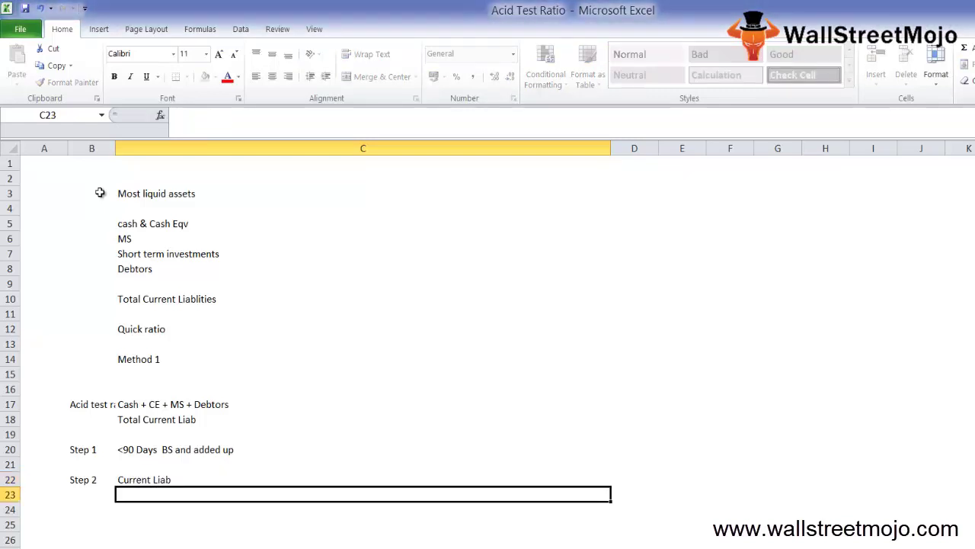
Step: Switch to the next, blank sheet
key("Down")
key("Down")
key("Left")
key("Left")
key("ctrl+Page_Down")
key("Up")
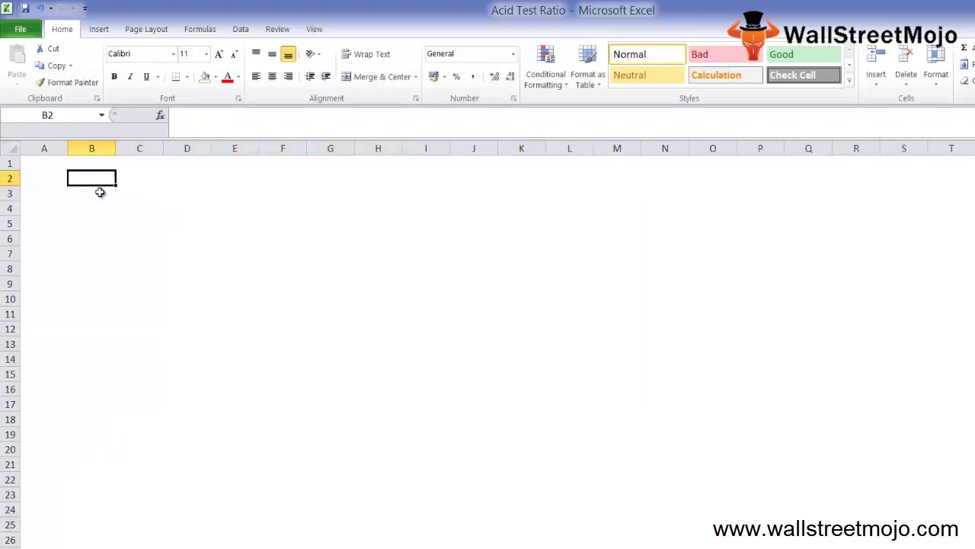
Step: Enter the heading 'Methoda 2' in B2 and 'Deducting Inventory' in B4
type("Metho")
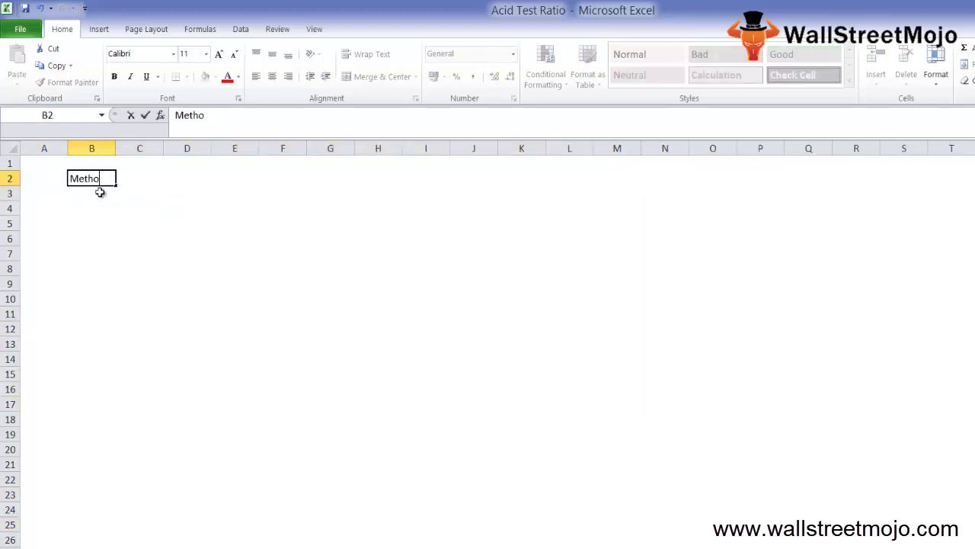
type("da 2")
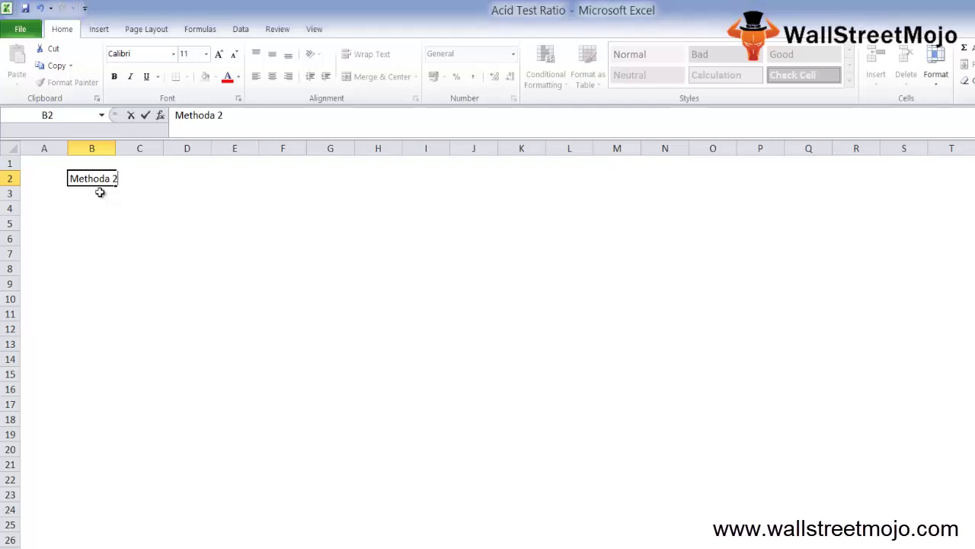
key("Return")
key("Return")
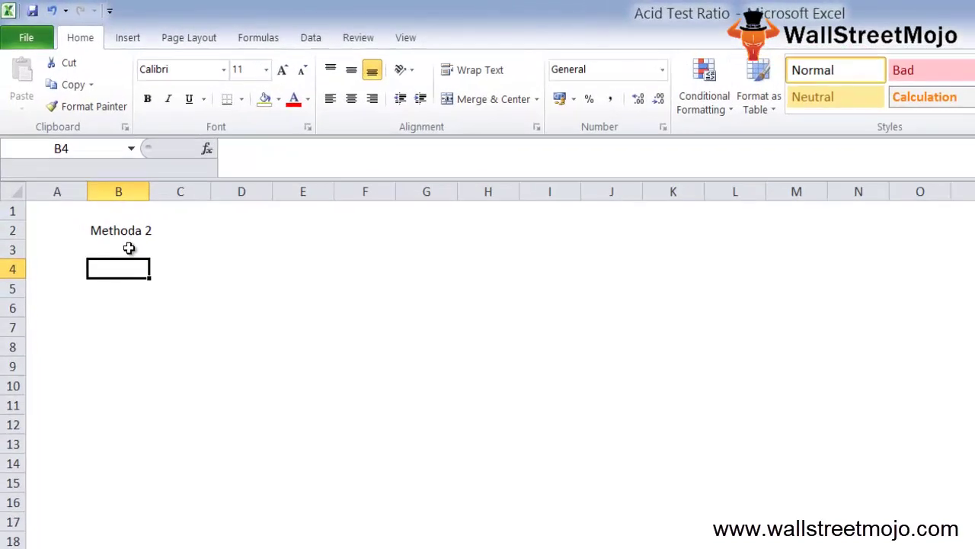
key("Down")
key("Down")
key("Up")
key("Up")
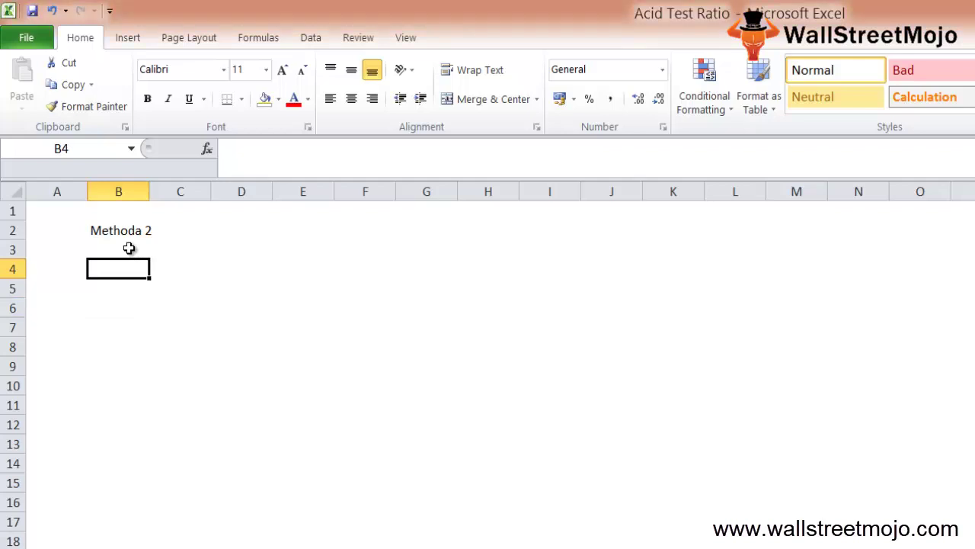
type("Deducting")
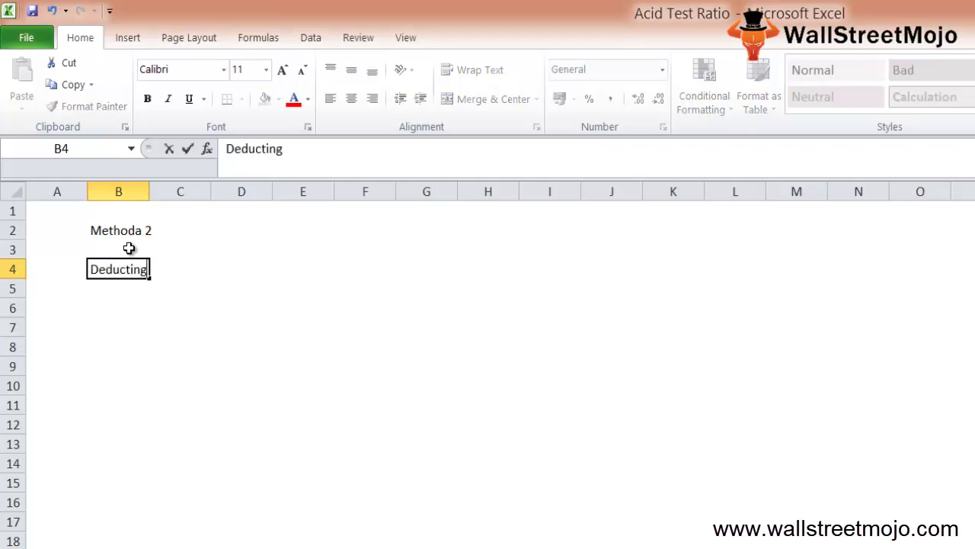
type(" Inventory")
key("Return")
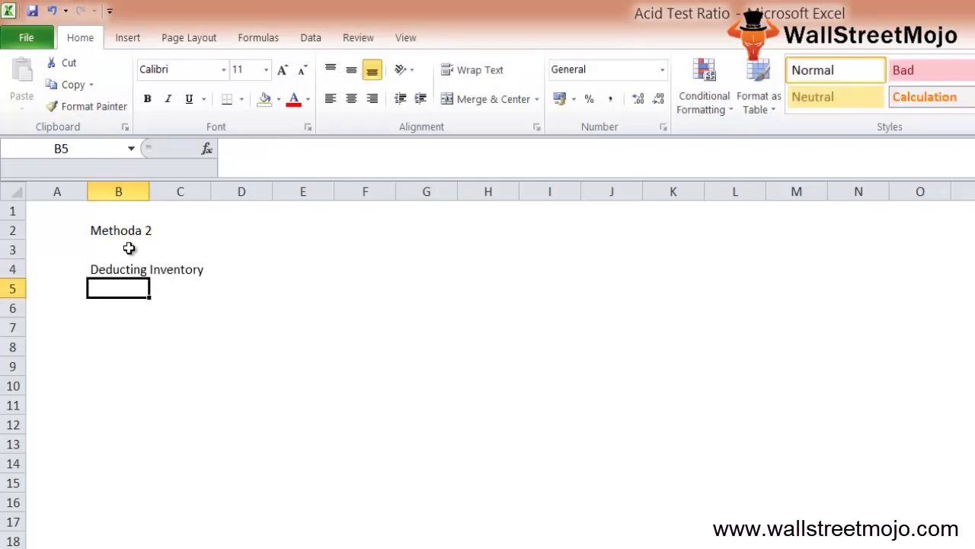
Step: Add 'Total Curent Assets' in B5 and 'Less: Inventory' in B6
type("Total Cur")
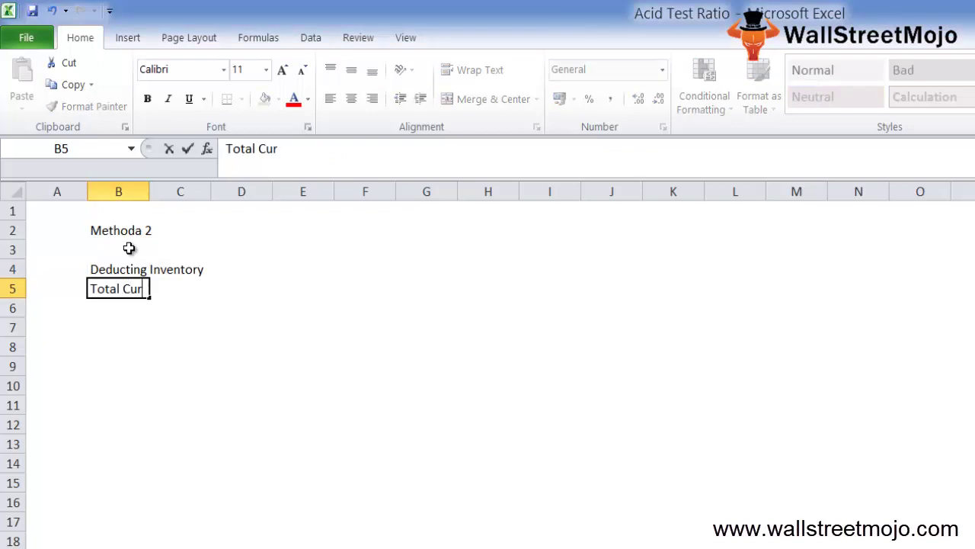
type("ent Assets")
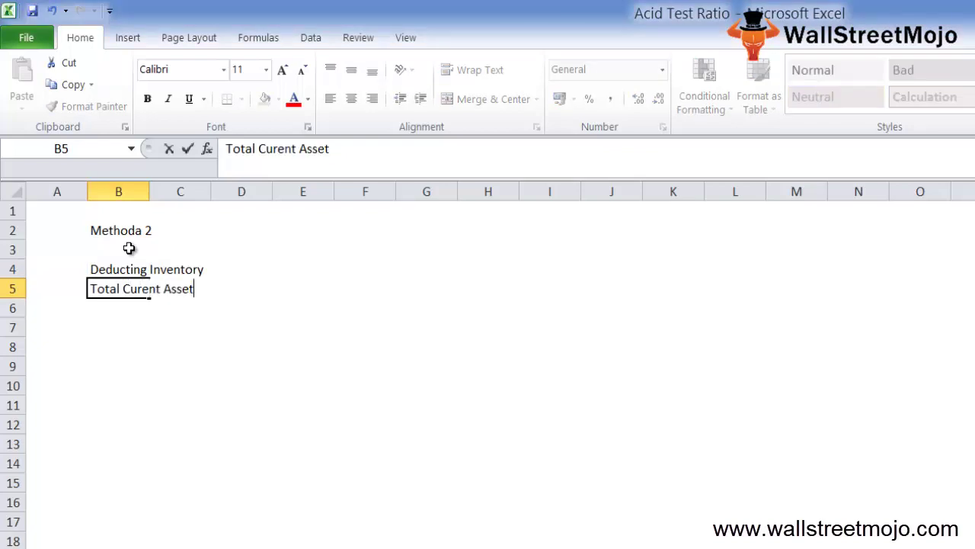
key("Return")
type("Le")
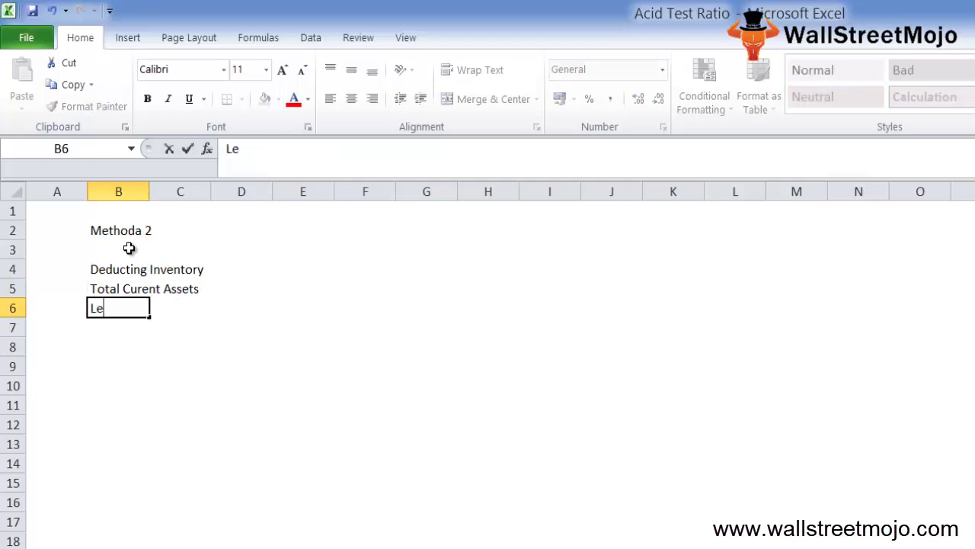
type("ss: Inventory")
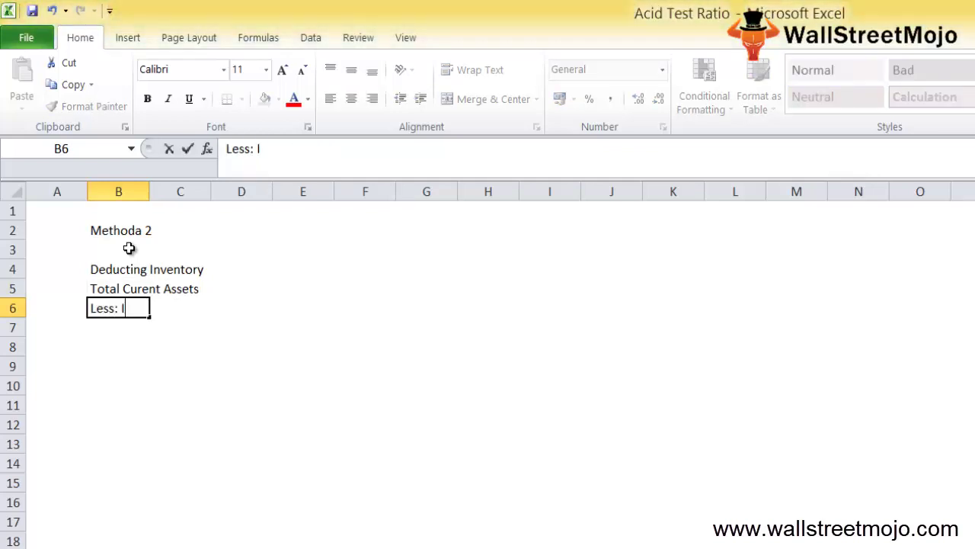
key("Return")
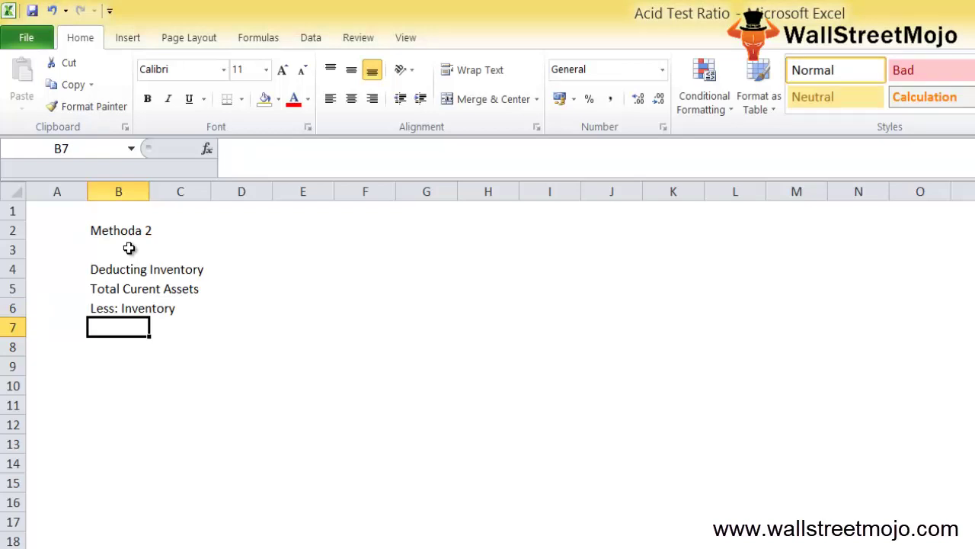
Step: Add the 'Current Liab' label in B8 after a blank row
key("Return")
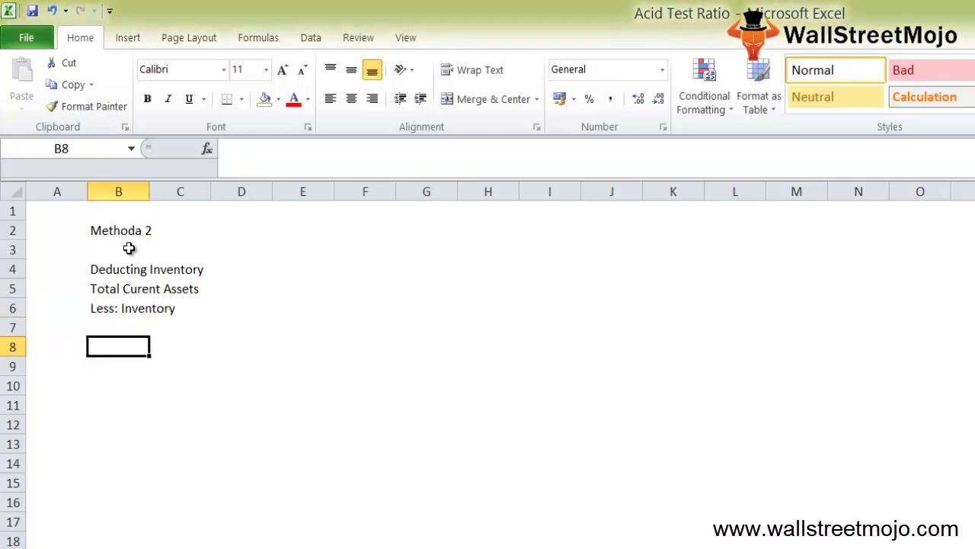
type("Current Lib")
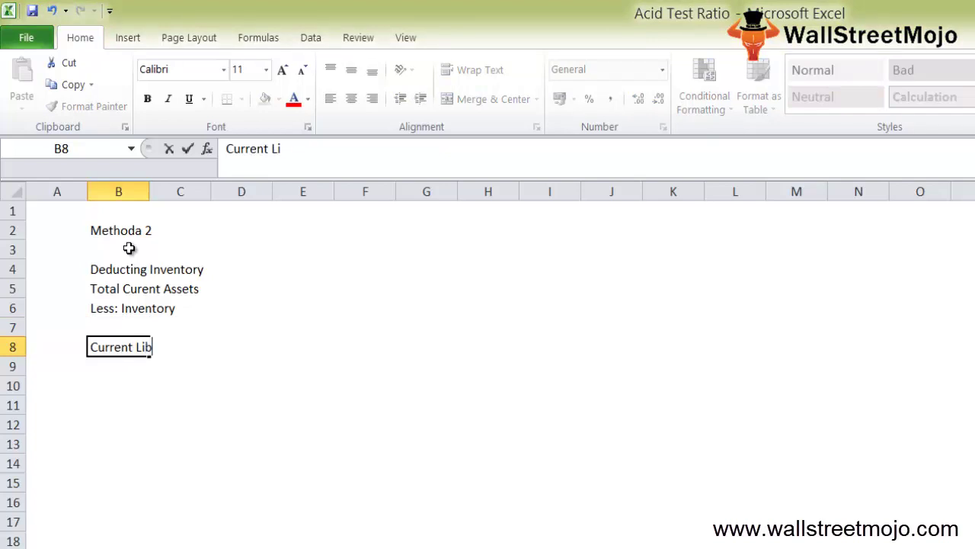
key("BackSpace")
type("ab")
key("Return")
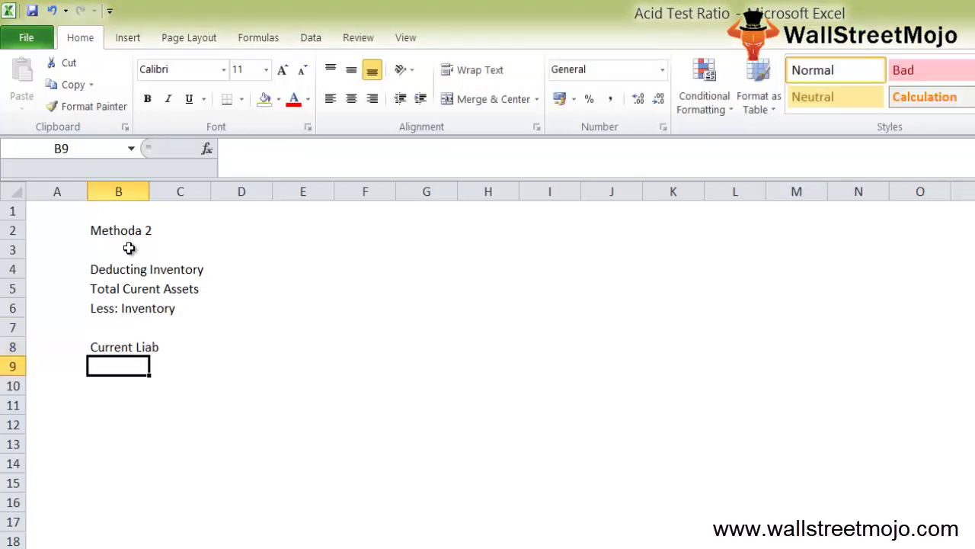
key("Return")
key("Return")
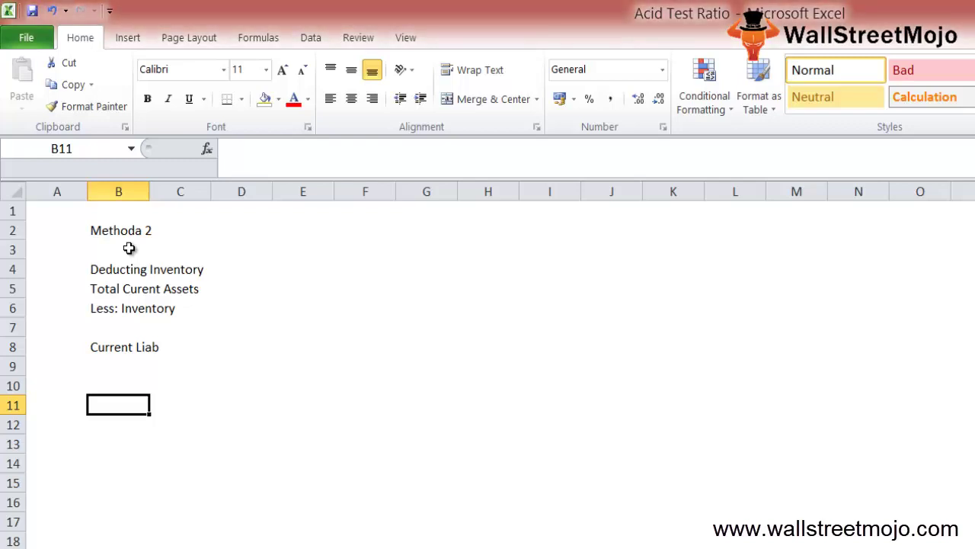
Step: Label B11 'Acid Test Ratio =' and enter 'Total Current assets - Inventory' in C11
type("Acid T")
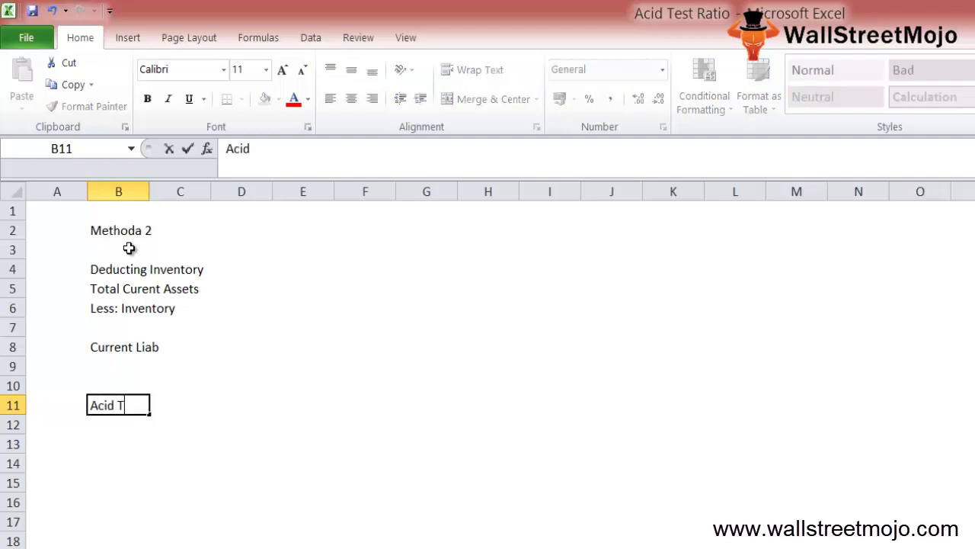
type("est Ratio =")
key("Return")
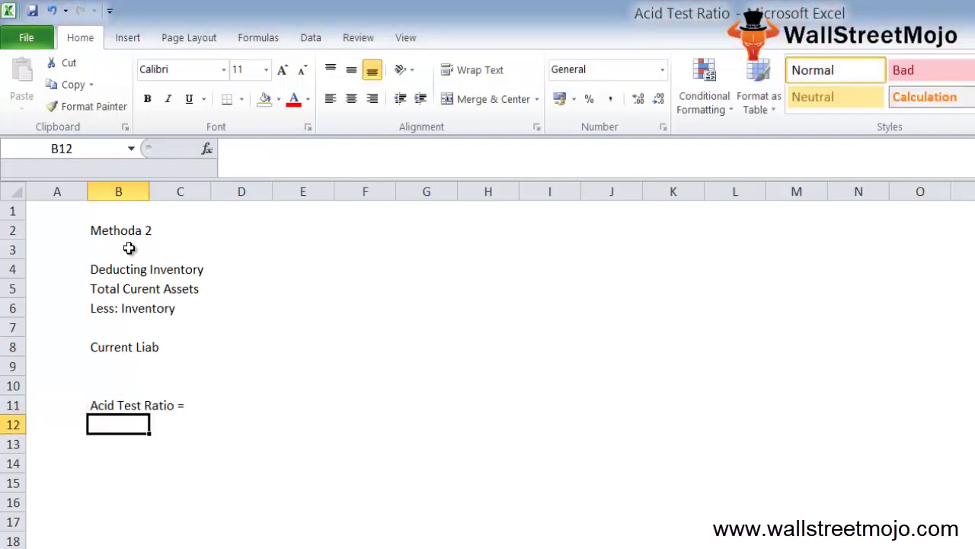
key("Up")
key("Right")
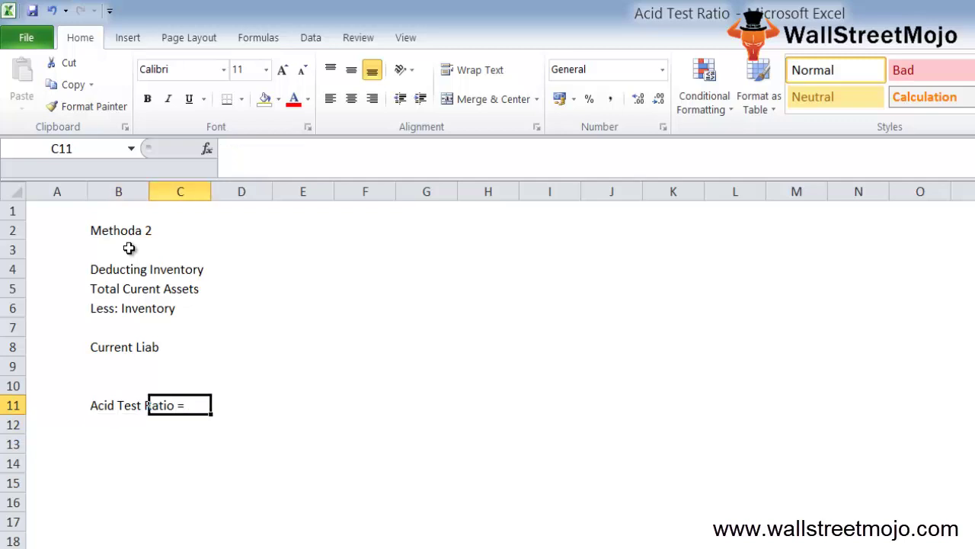
type("Total ")
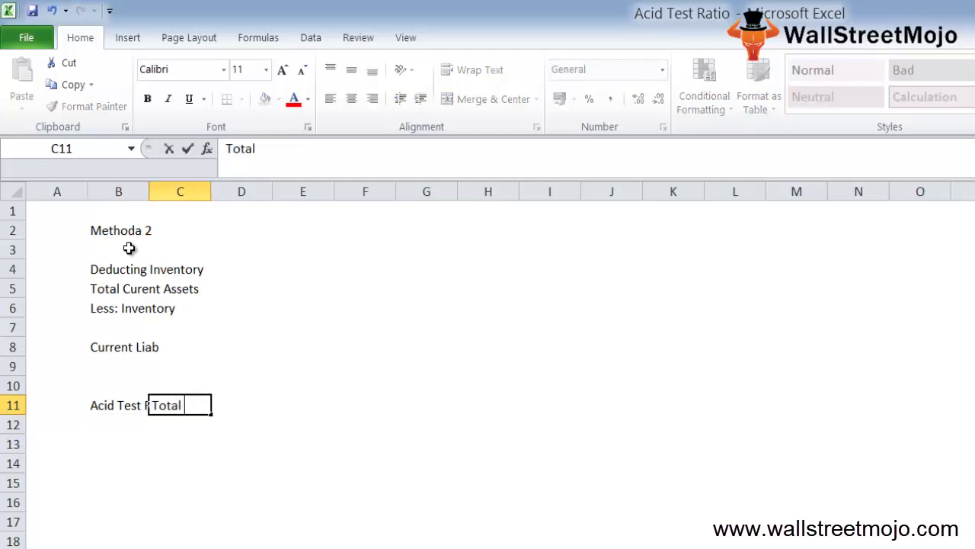
type("CUrrent asse")
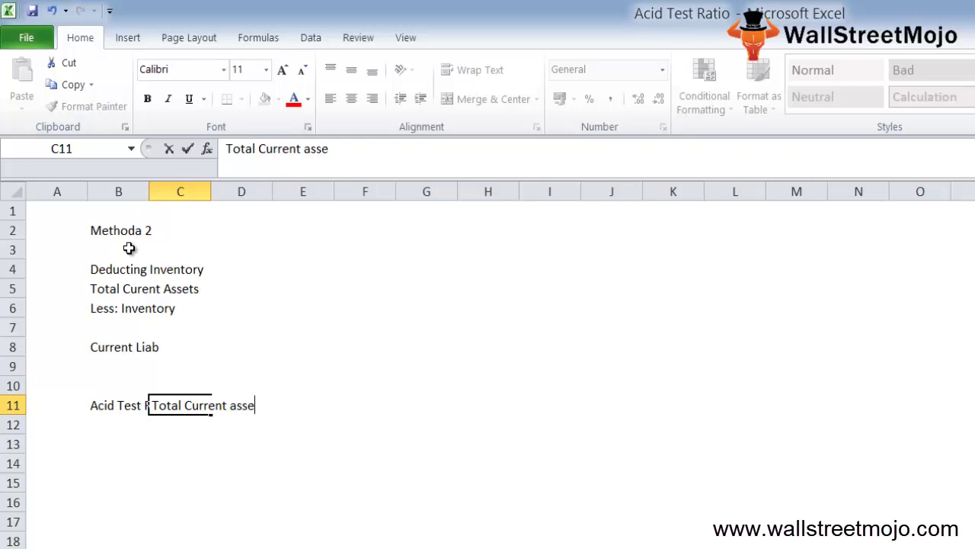
type("ts - Inven")
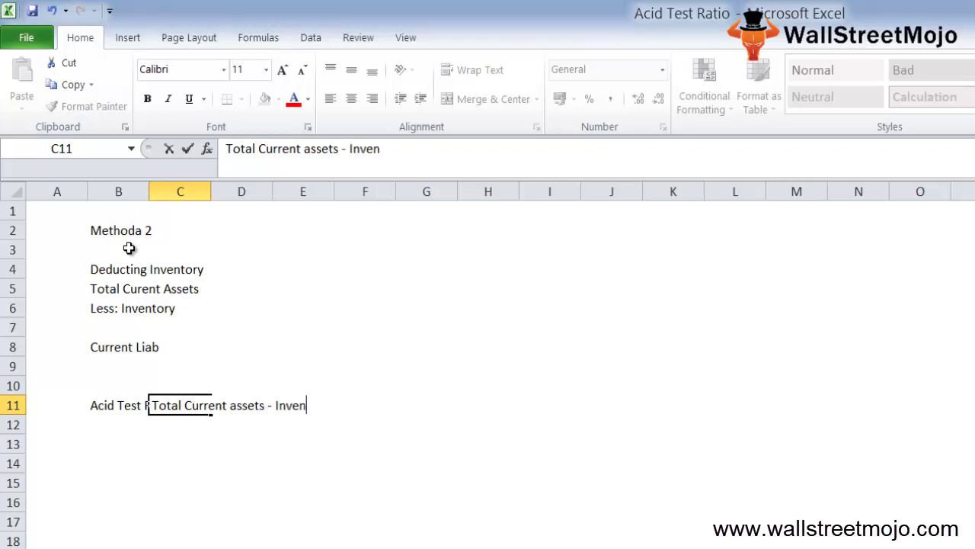
type("tory")
key("Return")
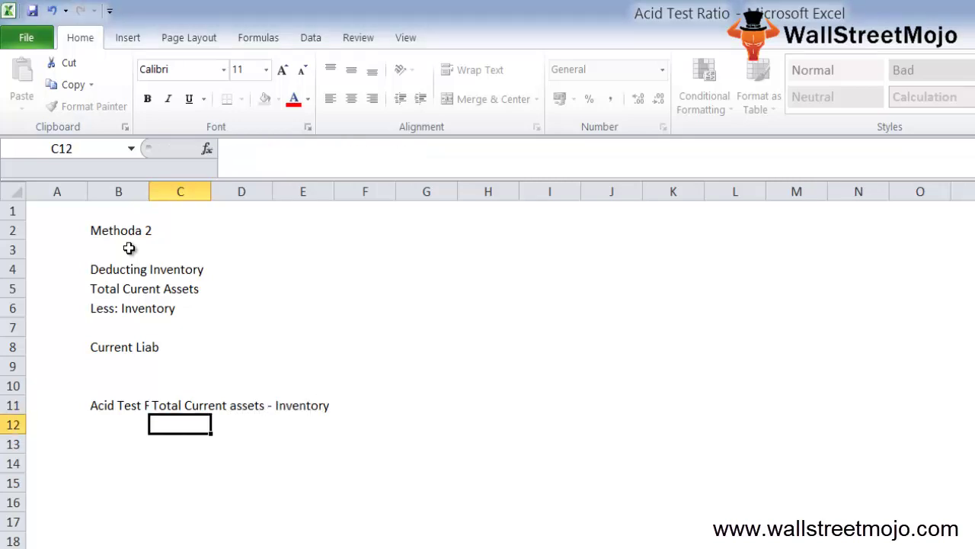
Step: Enter 'Total Current Liablities' in C12 as the denominator
type("Total Cur")
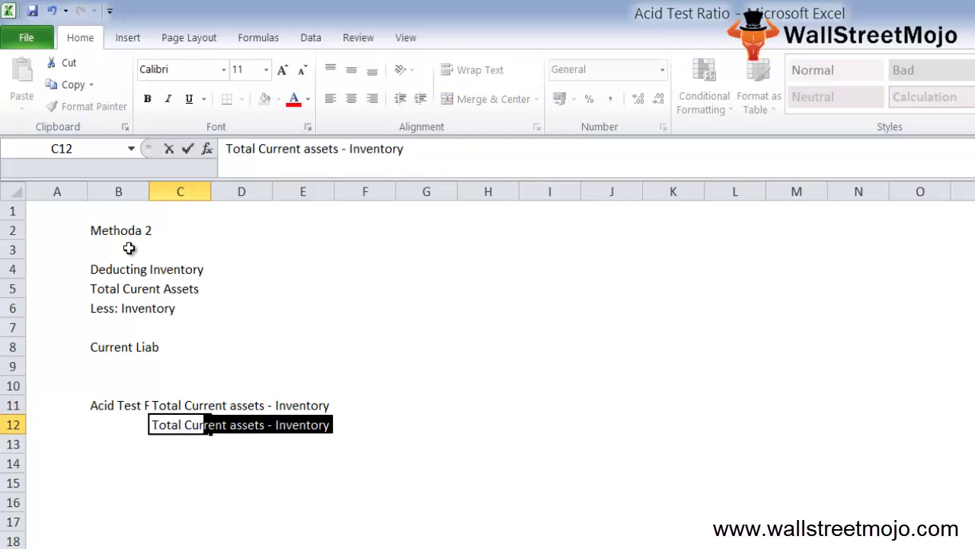
type("rent Liab")
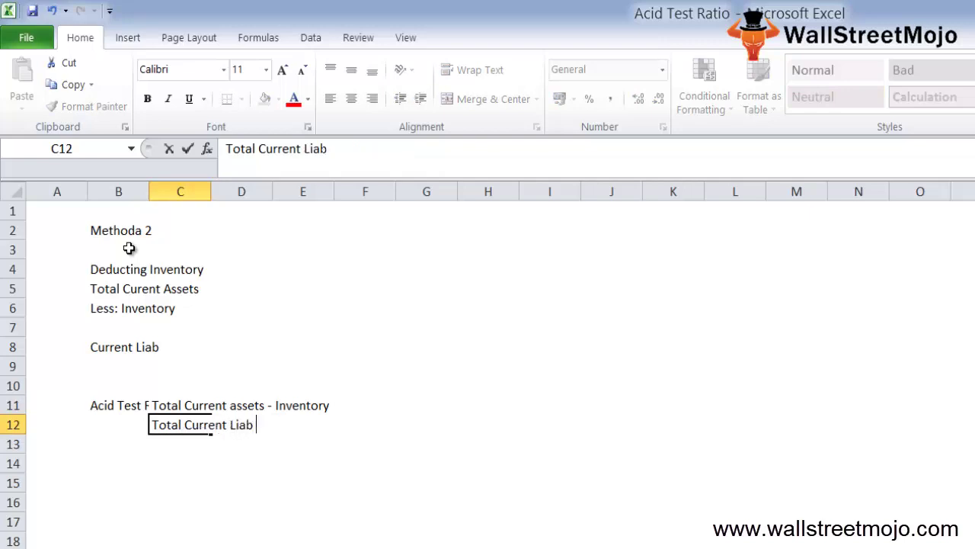
type(" l")
key("BackSpace")
key("BackSpace")
type("lities")
key("Return")
key("Down")
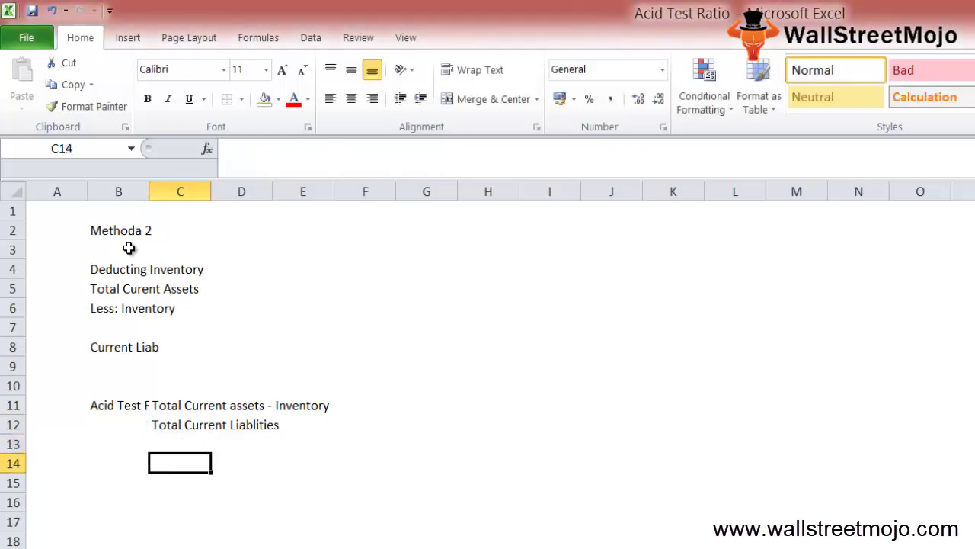
key("Down")
key("Down")
key("Up")
key("Left")
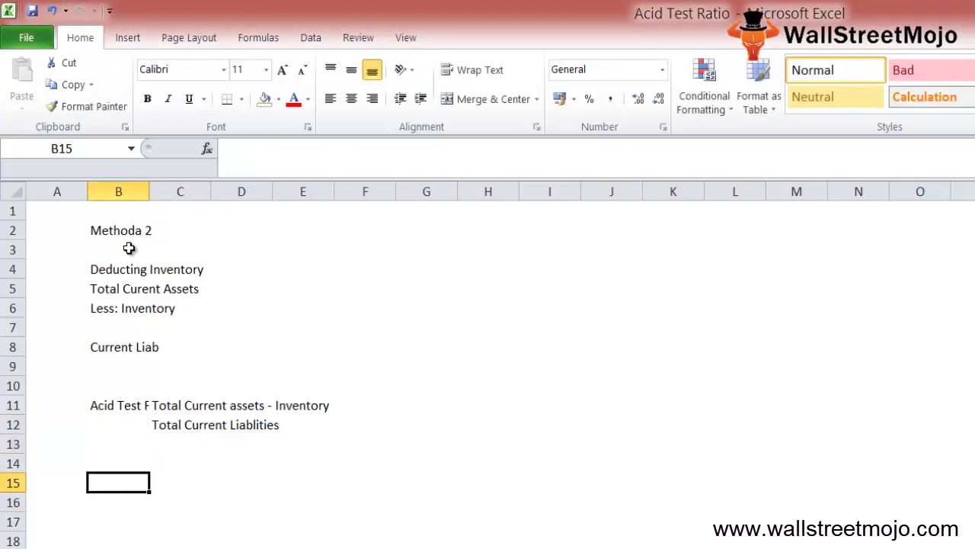
Step: Enter 'Step 1' in B15 with 'Inventory' in C15
type("Step 1")
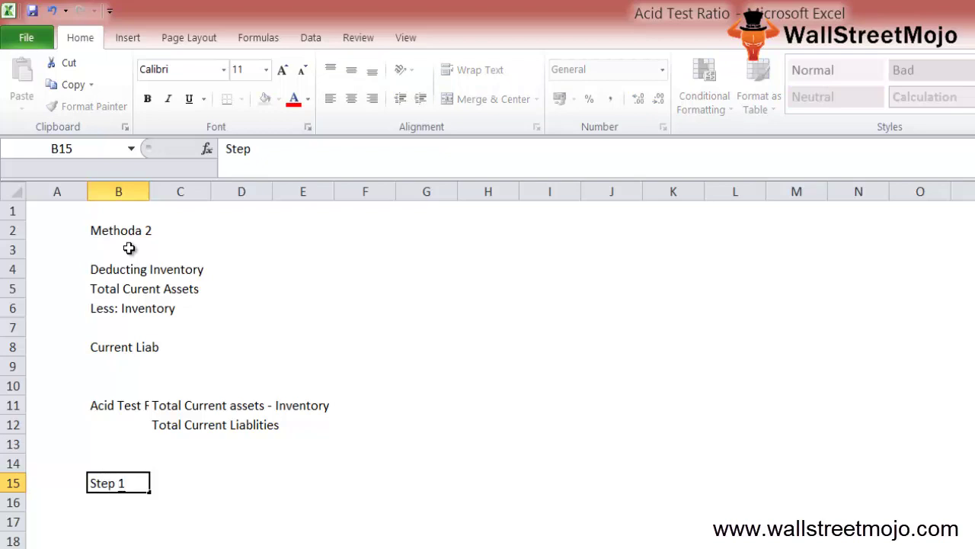
key("Right")
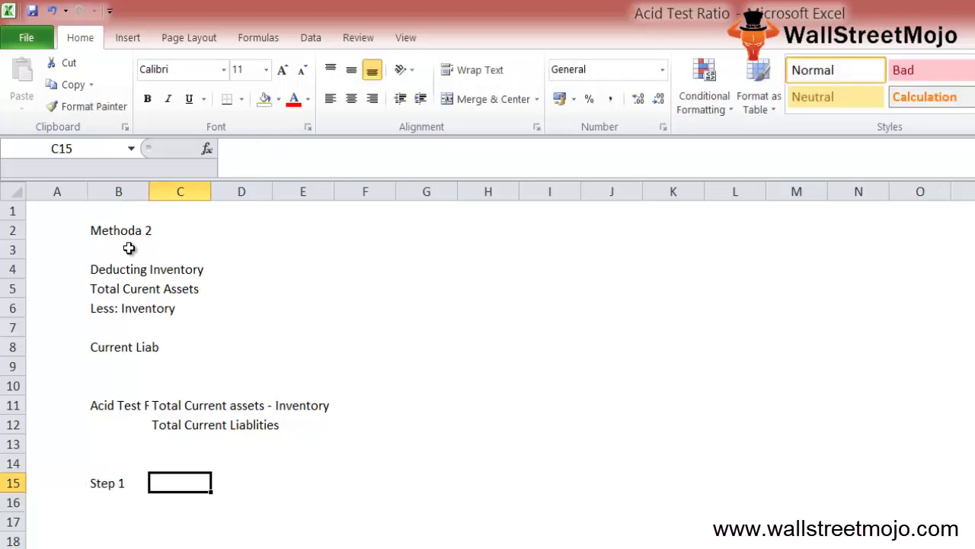
type("Inve")
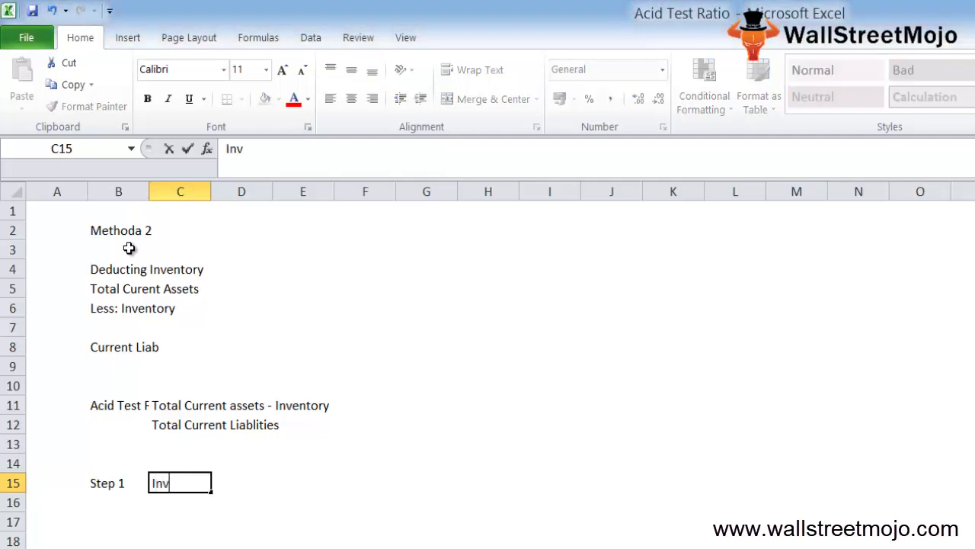
type("notry")
key("BackSpace")
key("BackSpace")
key("BackSpace")
key("BackSpace")
type("tory")
key("Return")
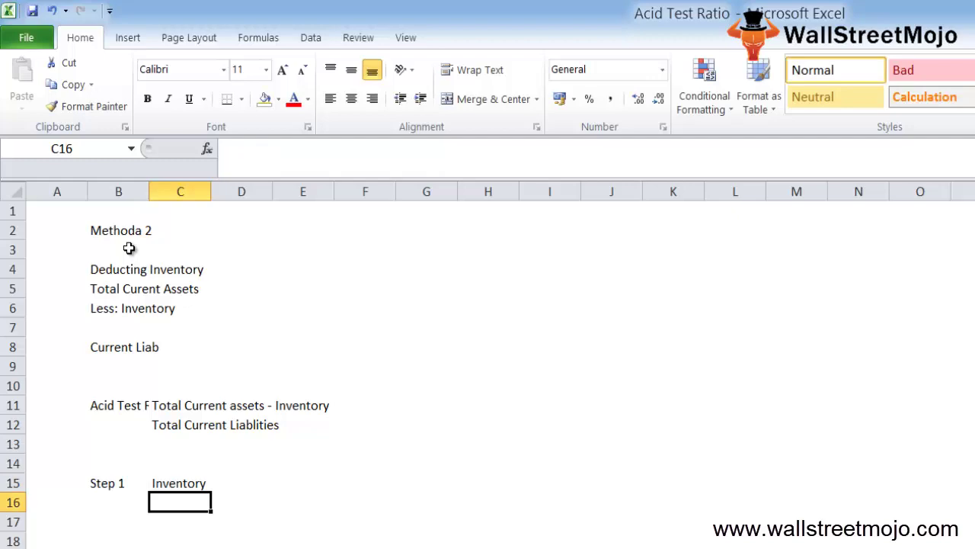
Step: Add the 'Step 2' label in B17
key("Down")
key("Down")
key("Left")
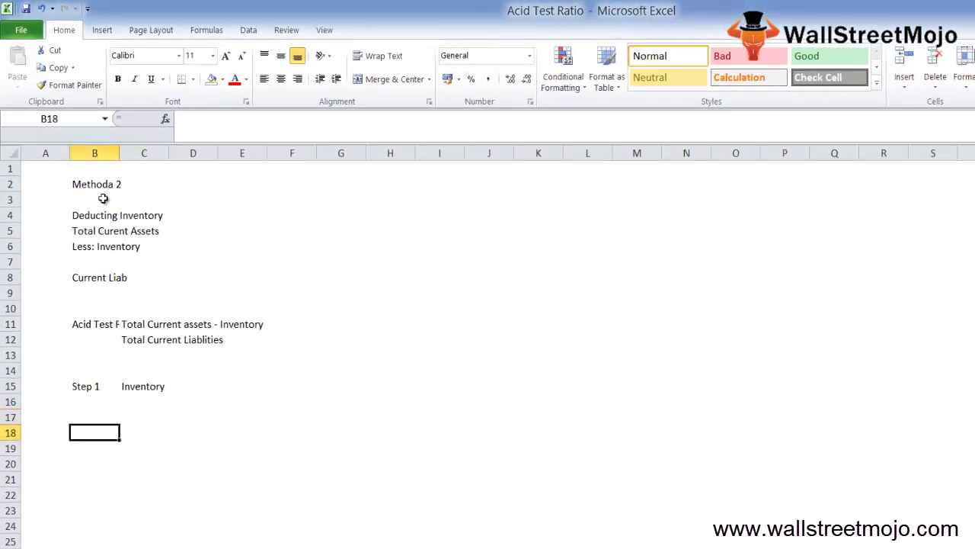
key("Up")
type("Step")
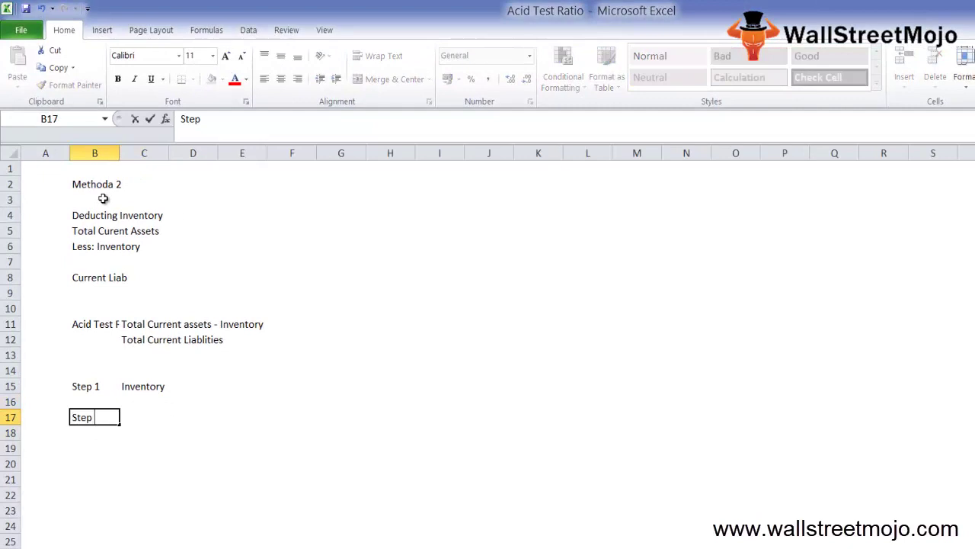
type(" 2")
key("Return")
key("Up")
key("Right")
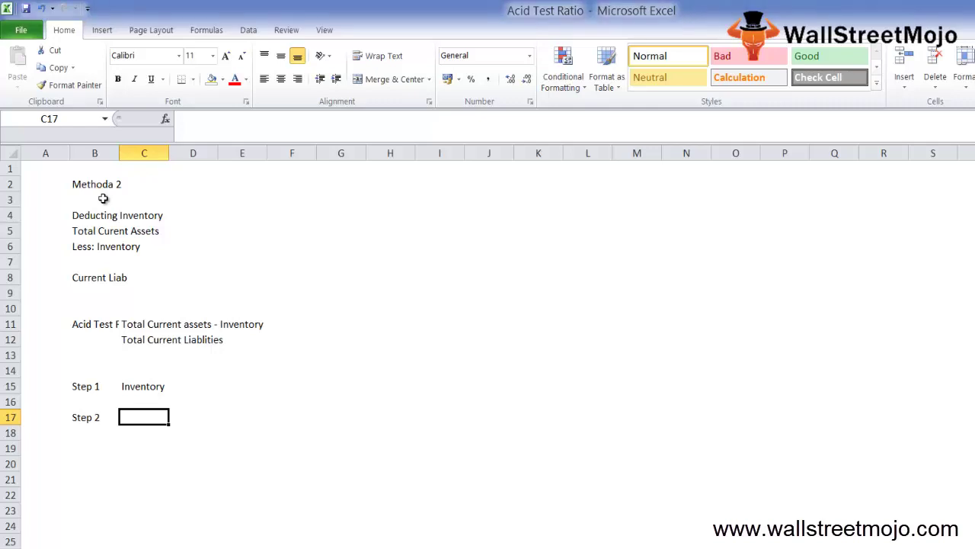
Step: Note 'Step 1' in C17 over 'Total CL' in C18
type("Step 1")
key("Return")
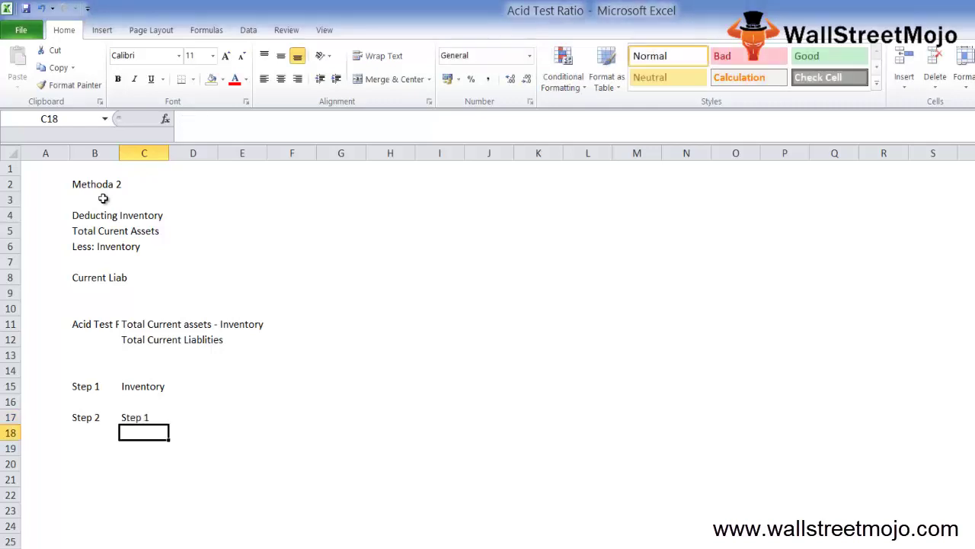
type("Total ")
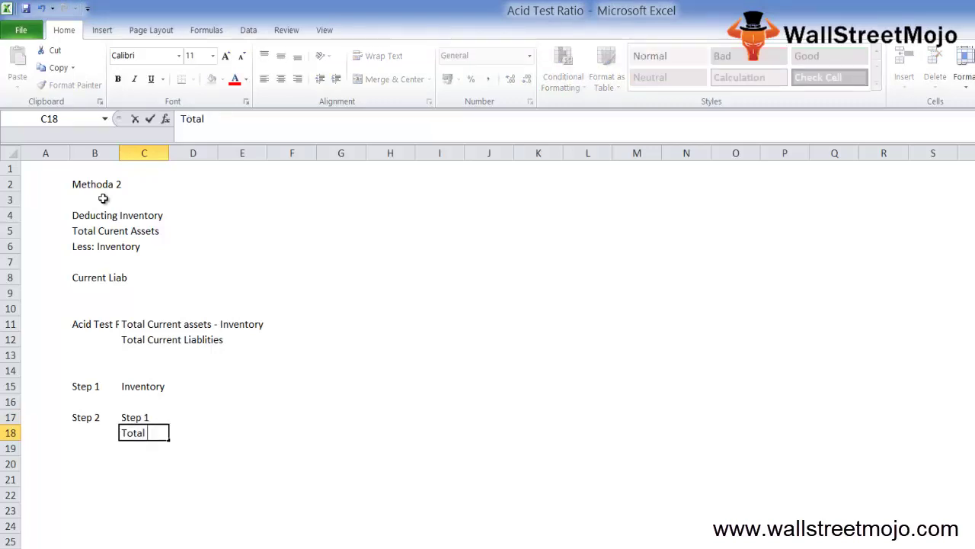
type("cuCL")
key("Return")
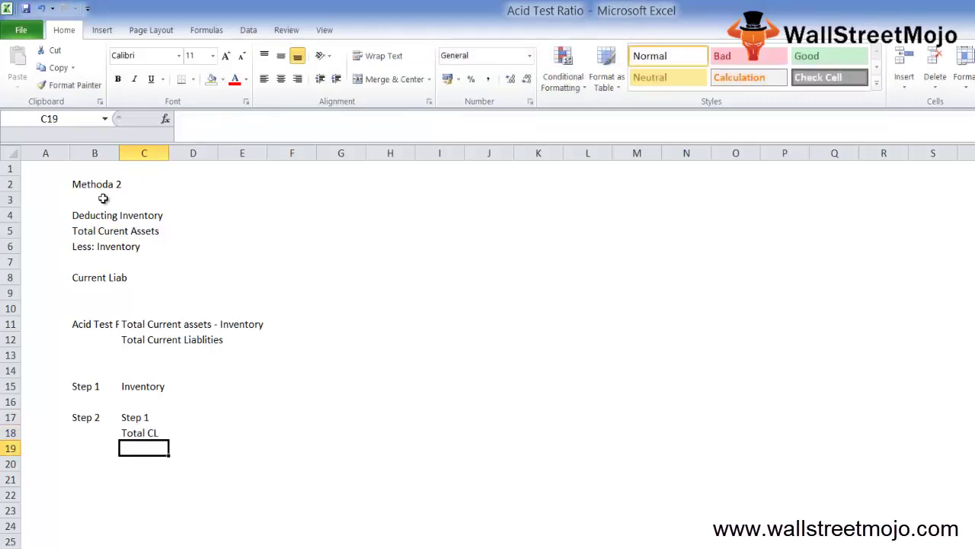
key("Return")
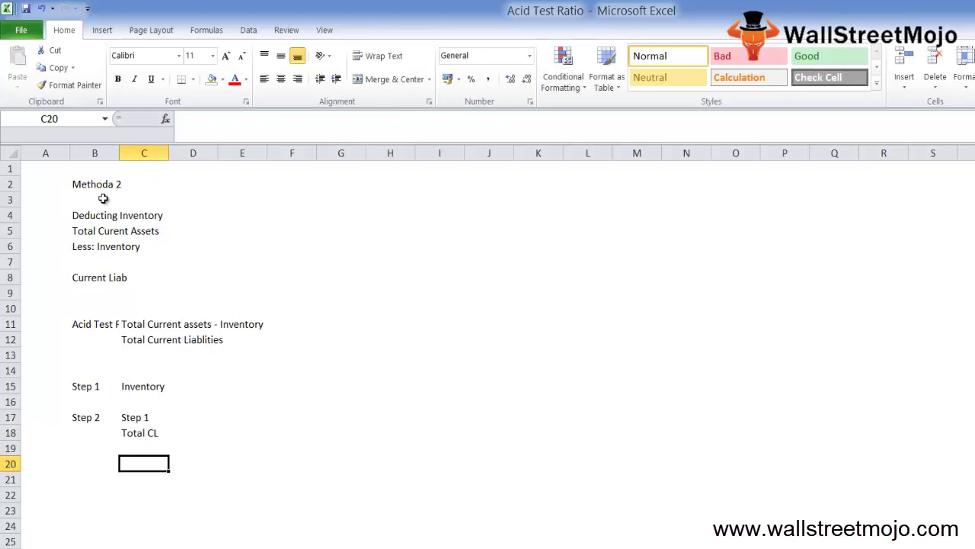
key("Up")
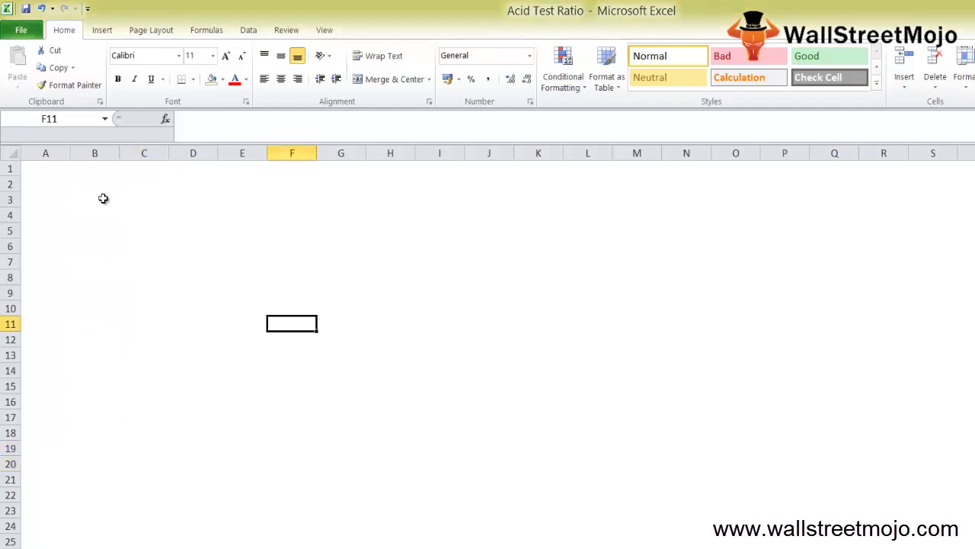
Step: Title the first example 'EG 1' in cell B3
key("Up")
key("Up")
key("Left")
key("Up")
key("Up")
key("Left")
key("Up")
key("Left")
key("Left")
key("Left")
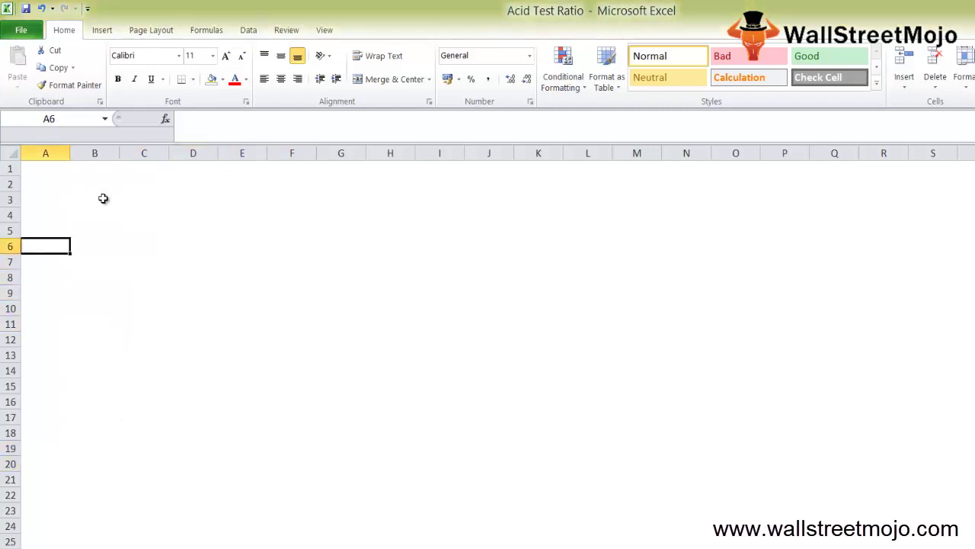
key("Up")
left_click(103, 199)
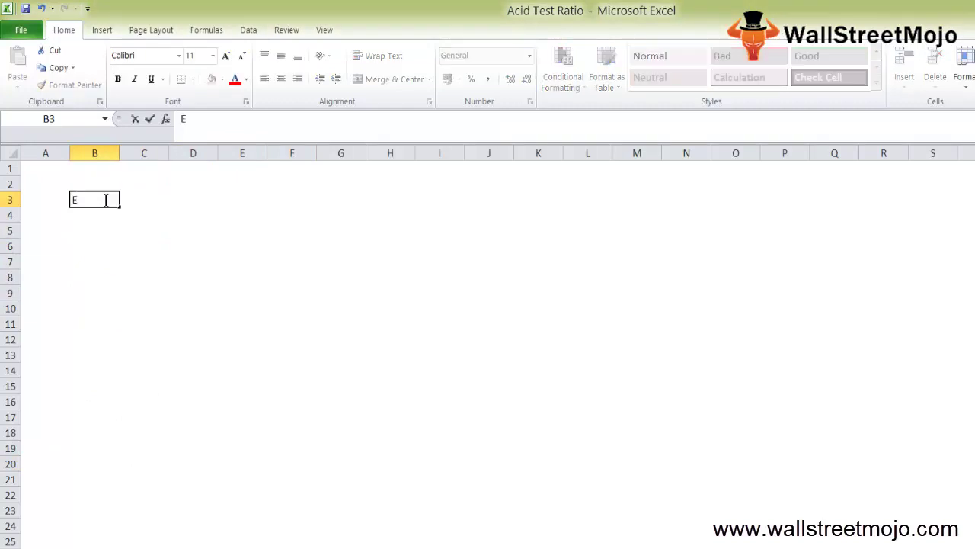
type("EG 1")
key("Return")
key("Return")
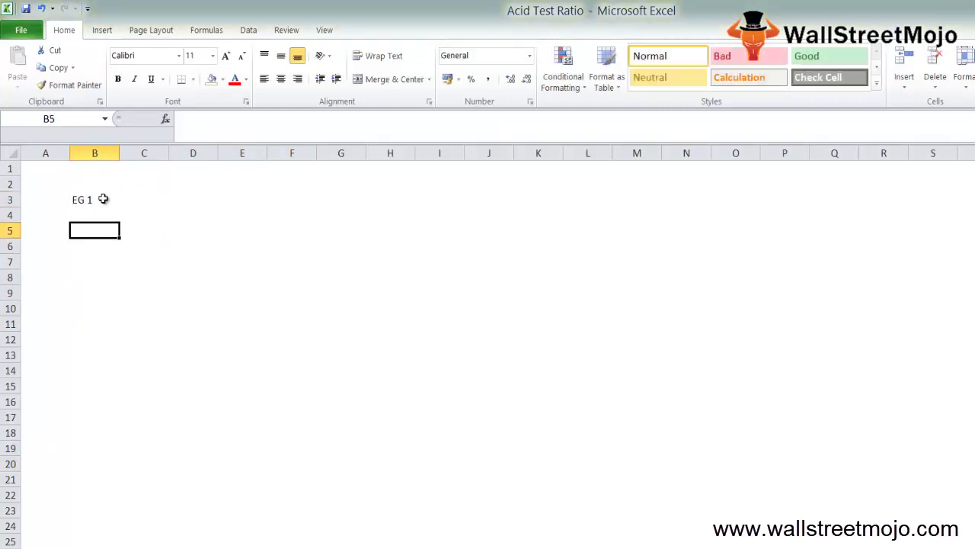
key("Return")
Step: Add the headings CA in B6 and CL in C6
type("CA")
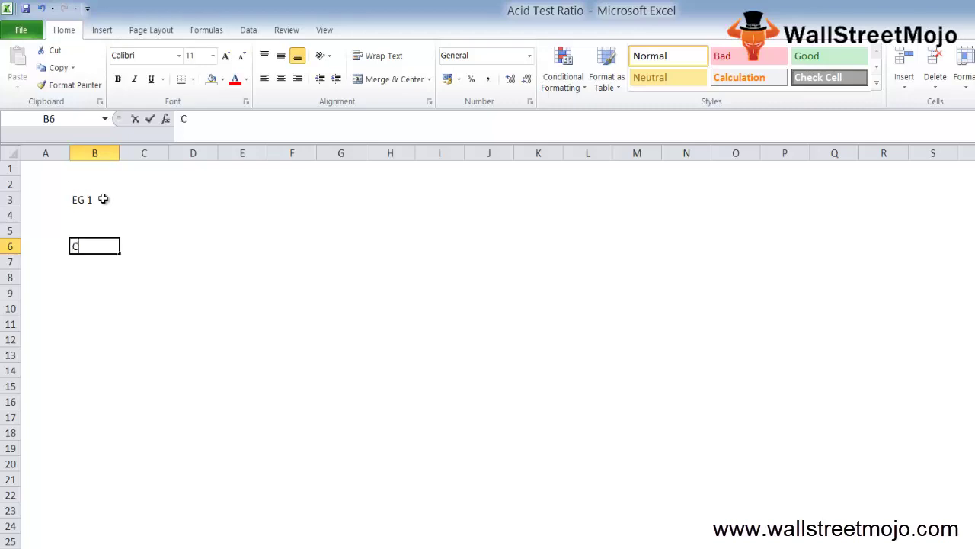
key("Return")
key("Up")
key("Right")
type("CL")
key("Return")
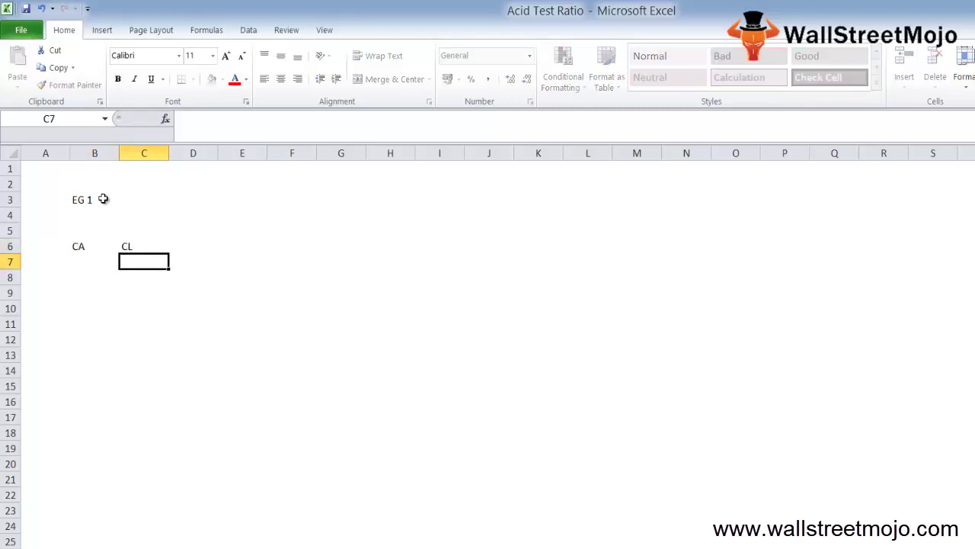
Step: Widen column B and copy the CL heading into D6
left_click_drag(119, 153, 336, 163)
key("Up")
key("Up")
key("ctrl+c")
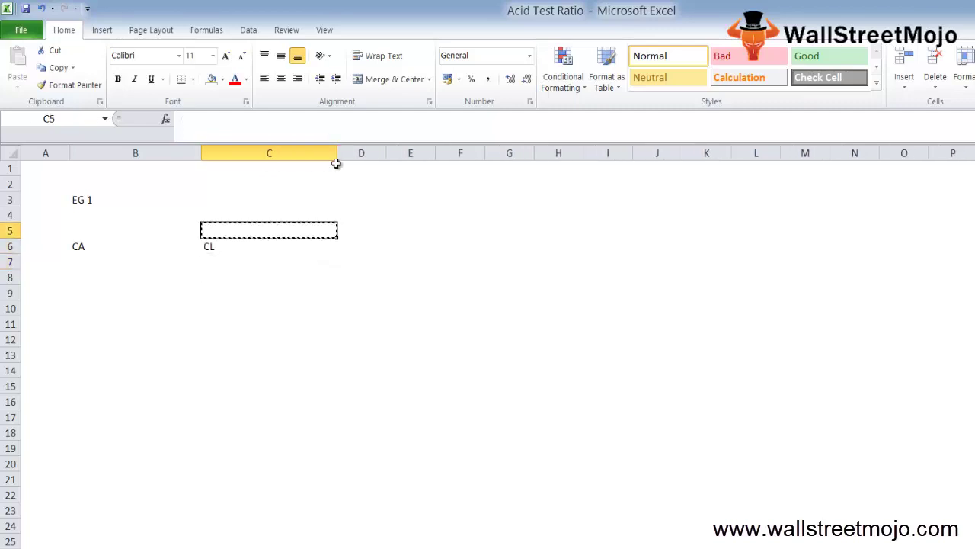
key("Down")
key("Right")
key("Left")
key("ctrl+c")
key("Right")
key("ctrl+v")
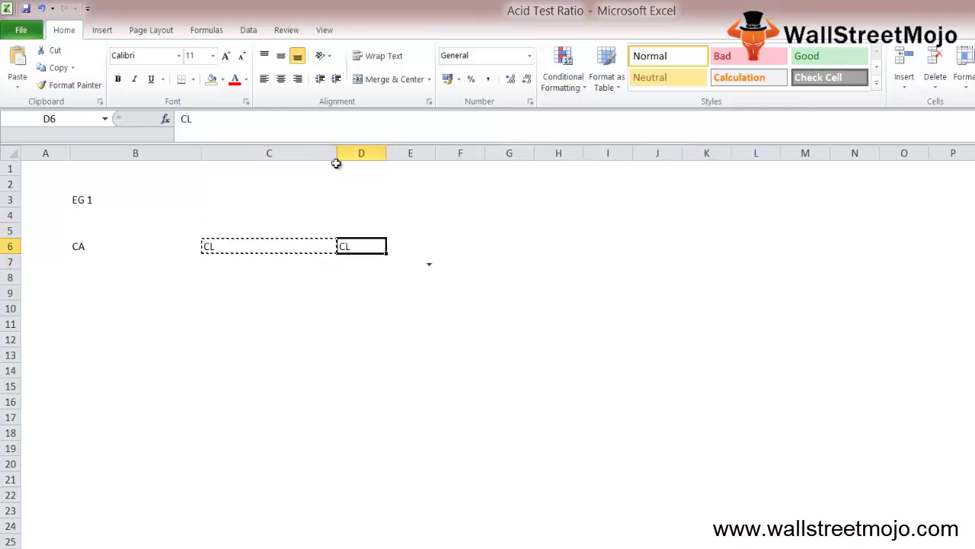
Step: Clear CL from C6, narrow column C and widen column D
left_click_drag(336, 158, 275, 156)
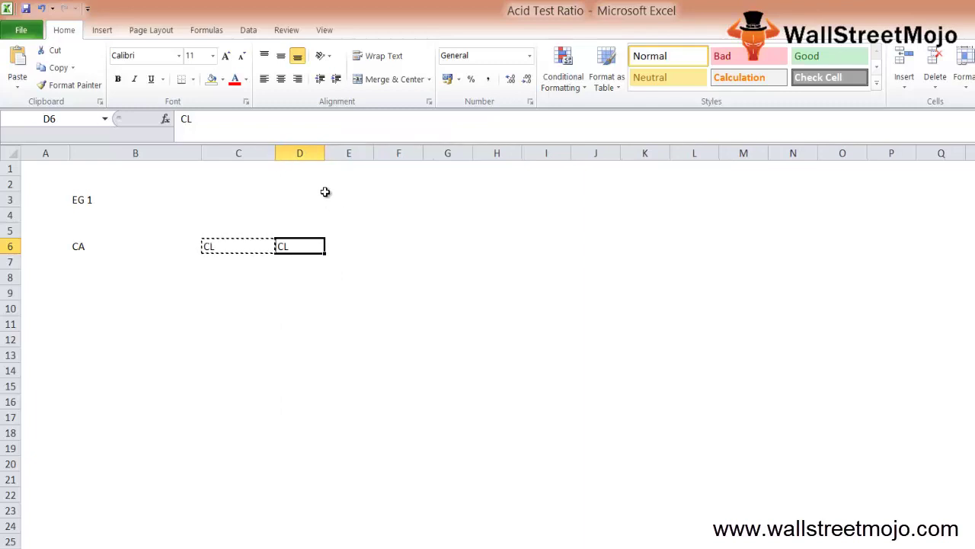
key("Left")
key("Delete")
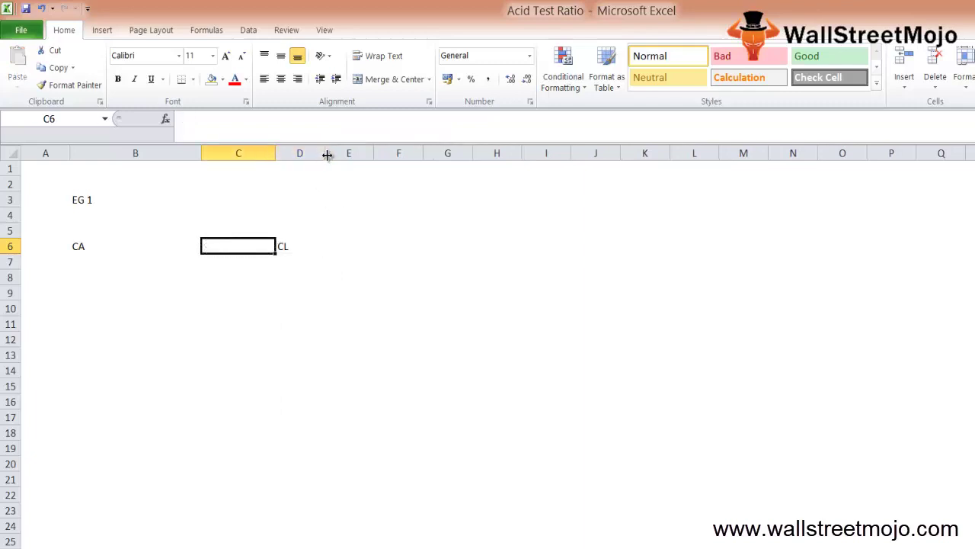
left_click_drag(326, 155, 446, 149)
key("Left")
key("Down")
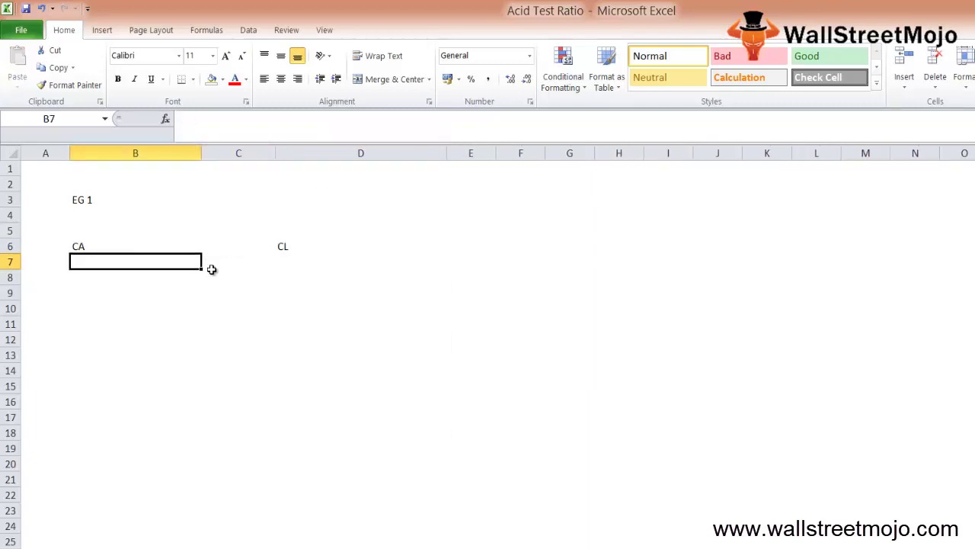
Step: Enter the current assets Cash 2500 and AR 12500 in B7:C8
type("Cash")
key("Tab")
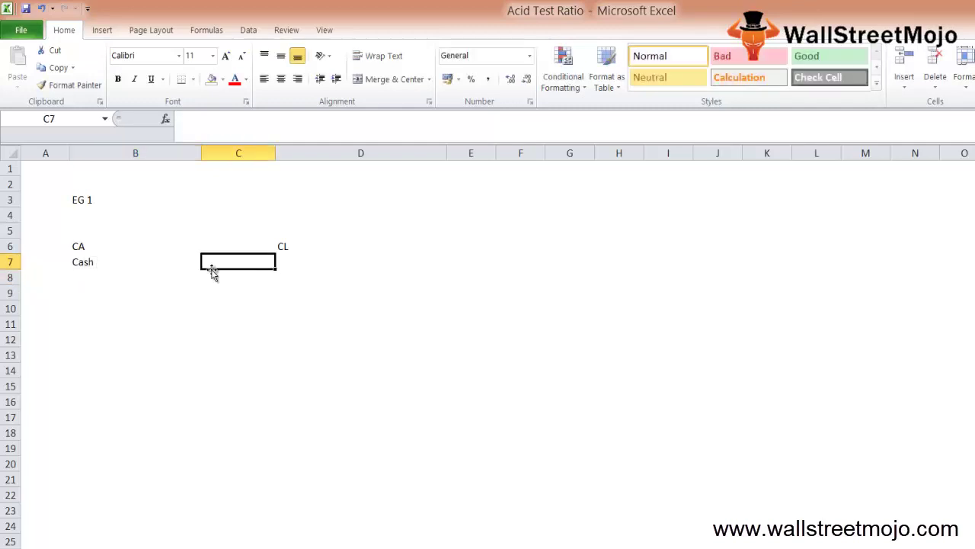
type("2500")
key("Return")
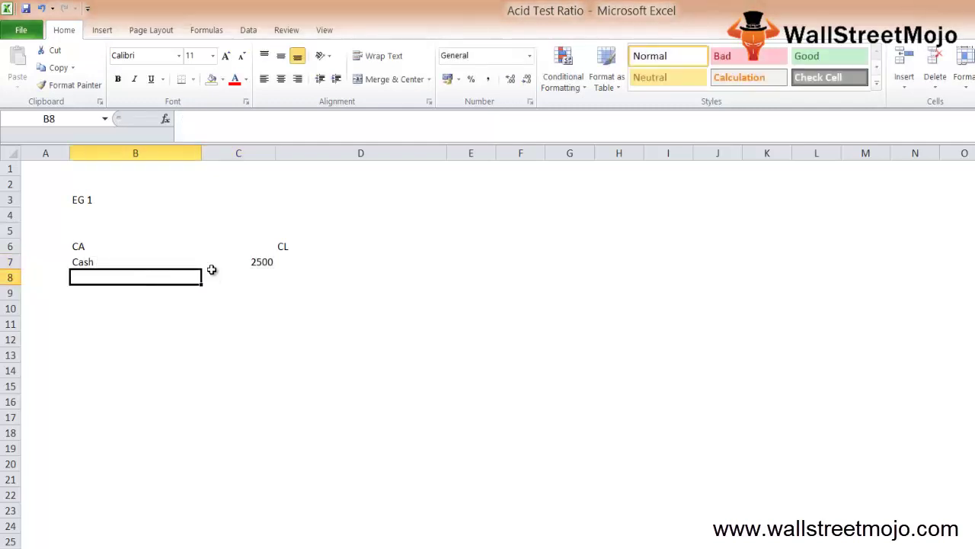
key("Left")
key("shift+Right")
key("Right")
type("AT")
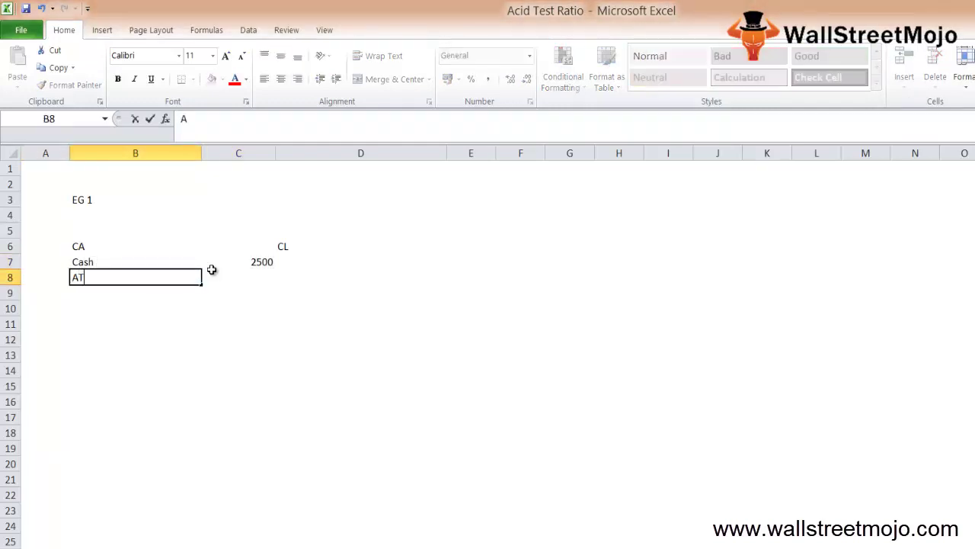
key("BackSpace")
type("R")
key("Tab")
type("125")
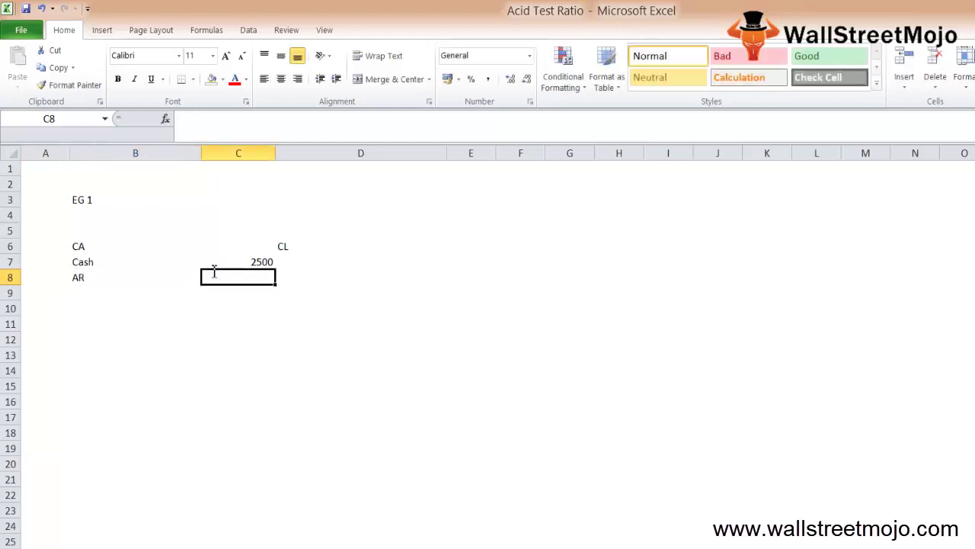
type("00")
key("Return")
Step: Add Inventory 15000 in row 9
type("I")
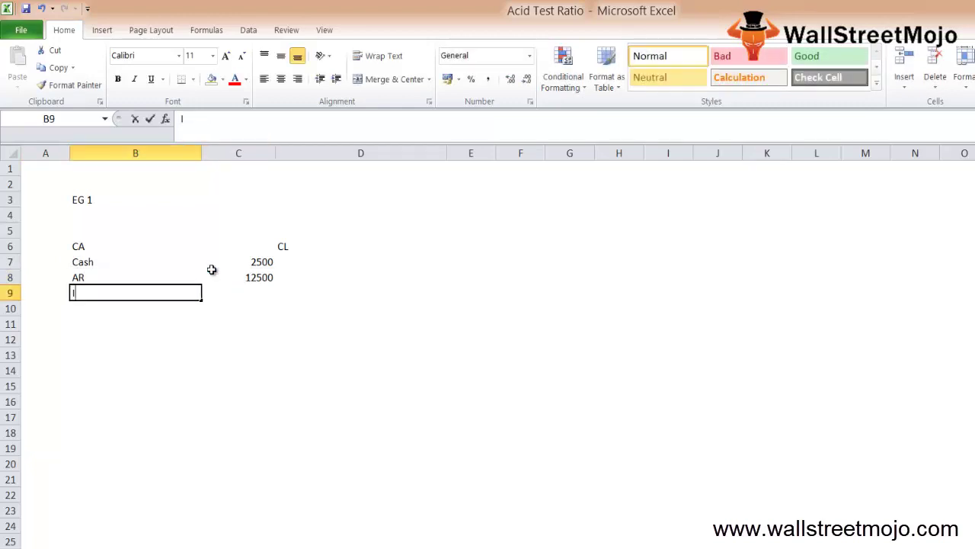
type("nventory")
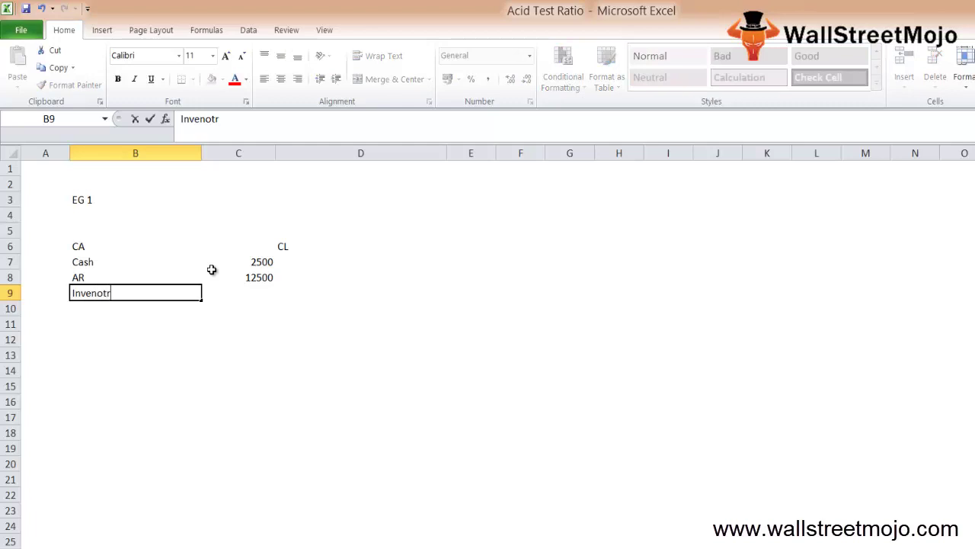
key("Tab")
type("15000")
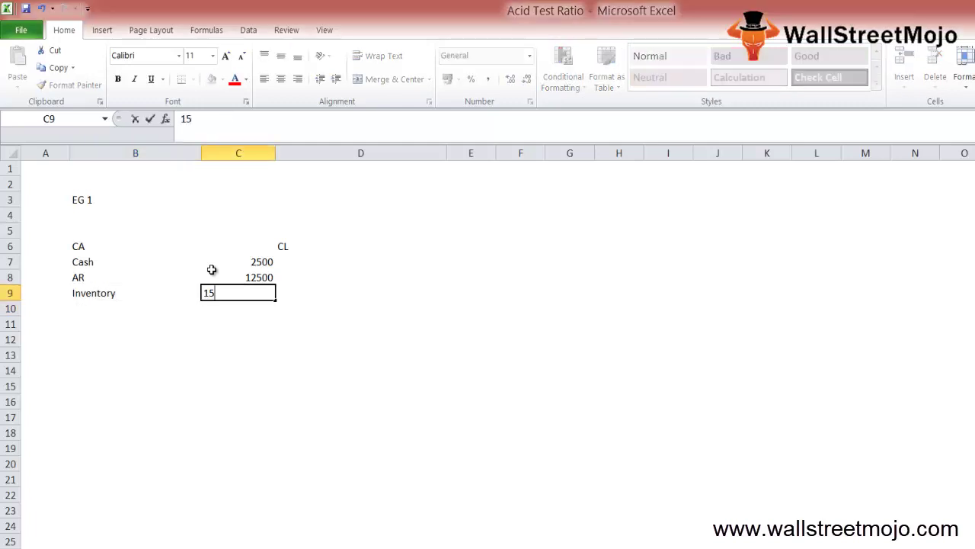
key("ctrl+Return")
key("Up")
key("Up")
key("Up")
key("Right")
key("Down")
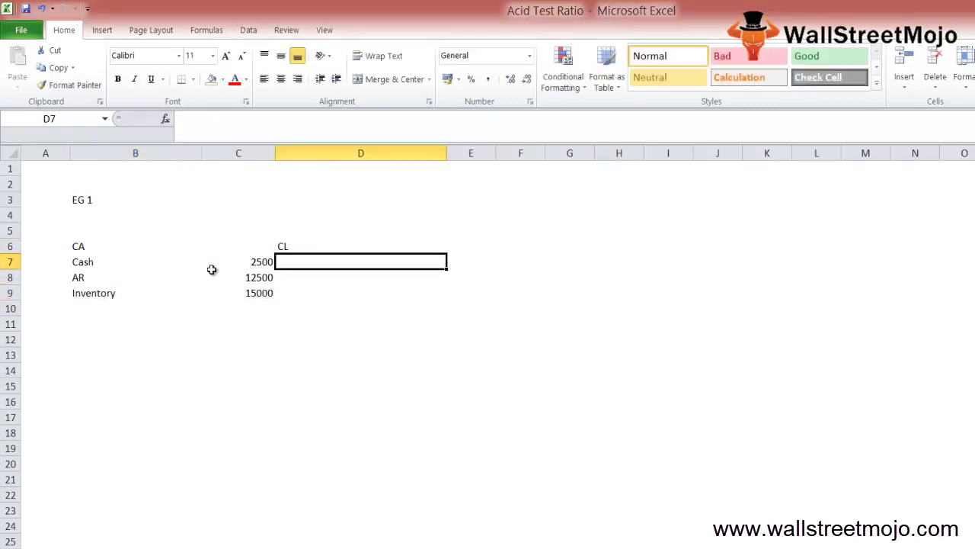
Step: Enter the payables AP 12500 in D7:E7 and AP 1500 in D8:E8
type("AP")
key("Tab")
type("12500")
key("Return")
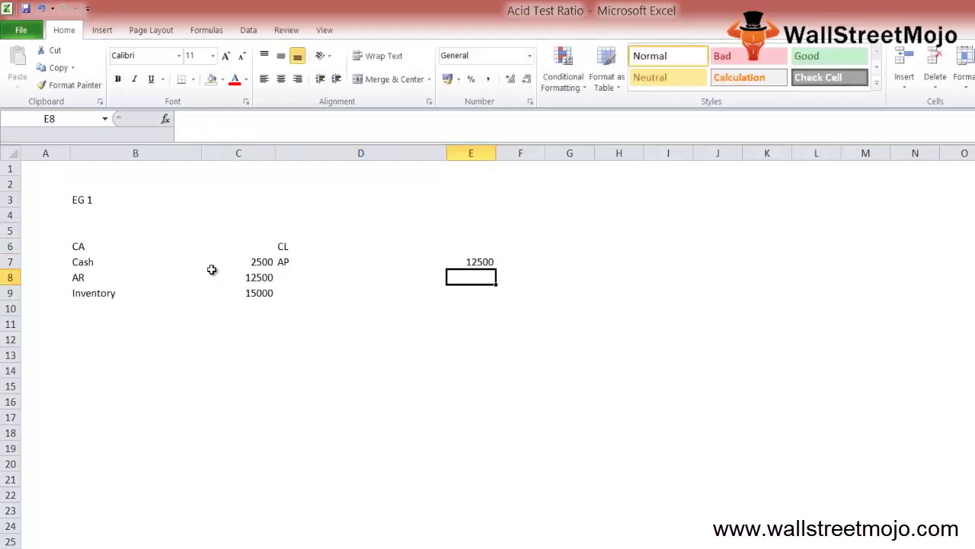
key("Left")
type("A")
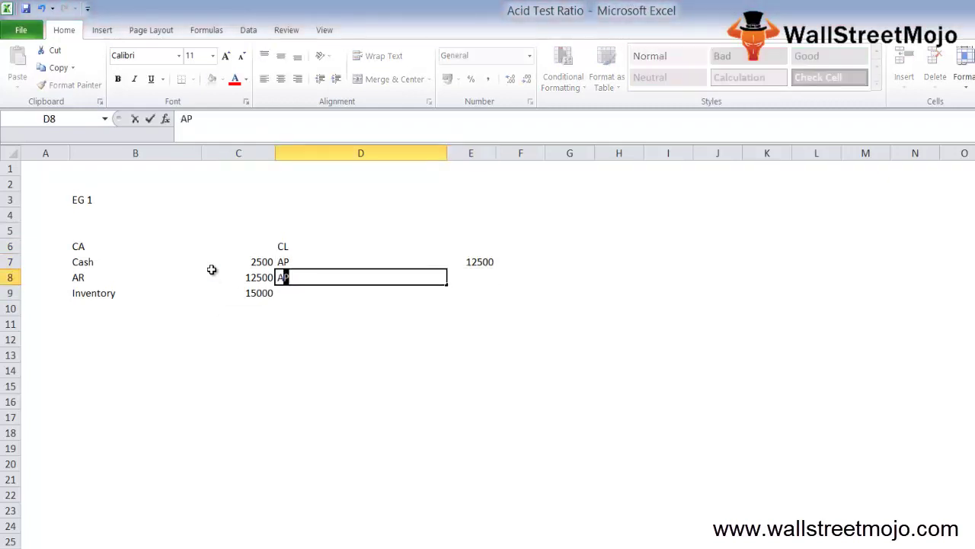
type("P")
key("Return")
key("Up")
key("Right")
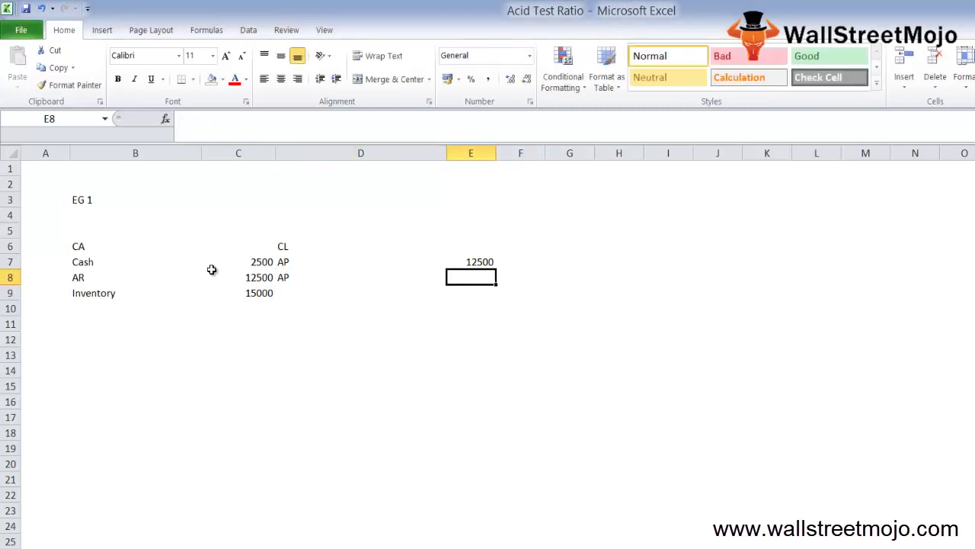
type("1500")
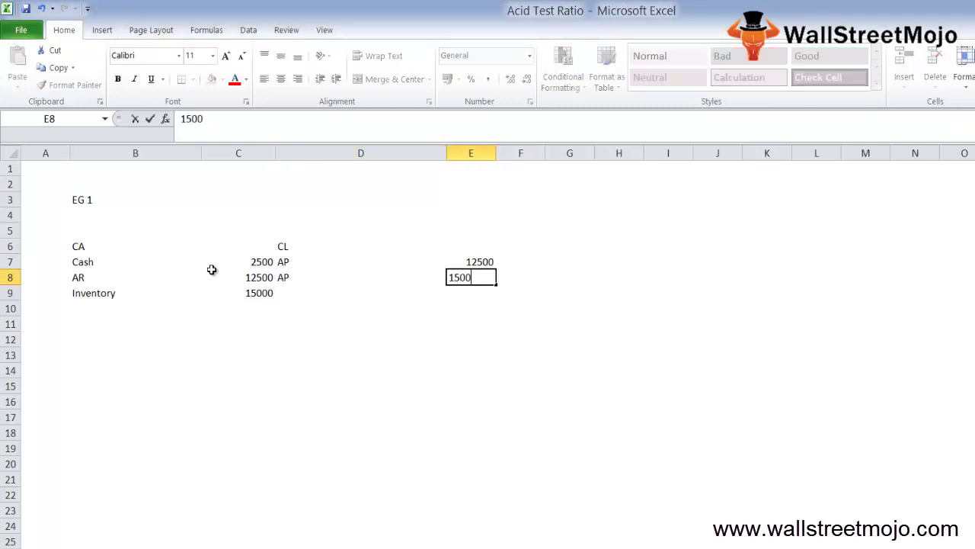
key("Return")
Step: Add notes payable NP 500 in D9:E9
key("Left")
type("NP")
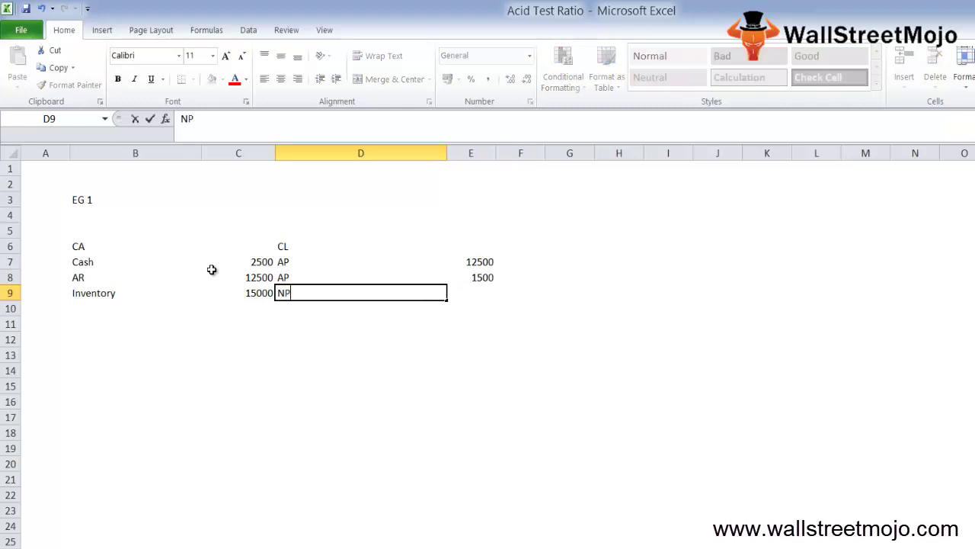
key("Right")
type("500")
key("Return")
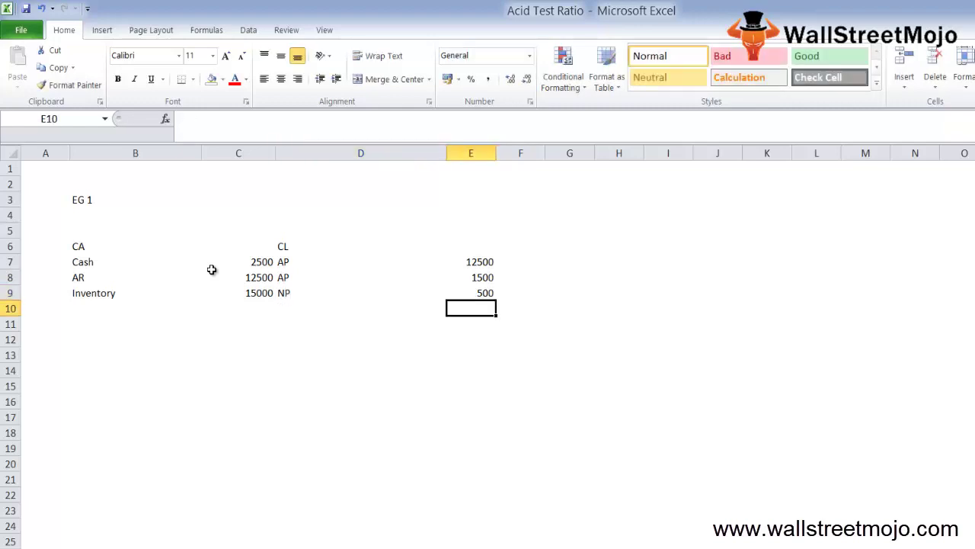
key("Down")
key("Left")
key("Left")
key("Left")
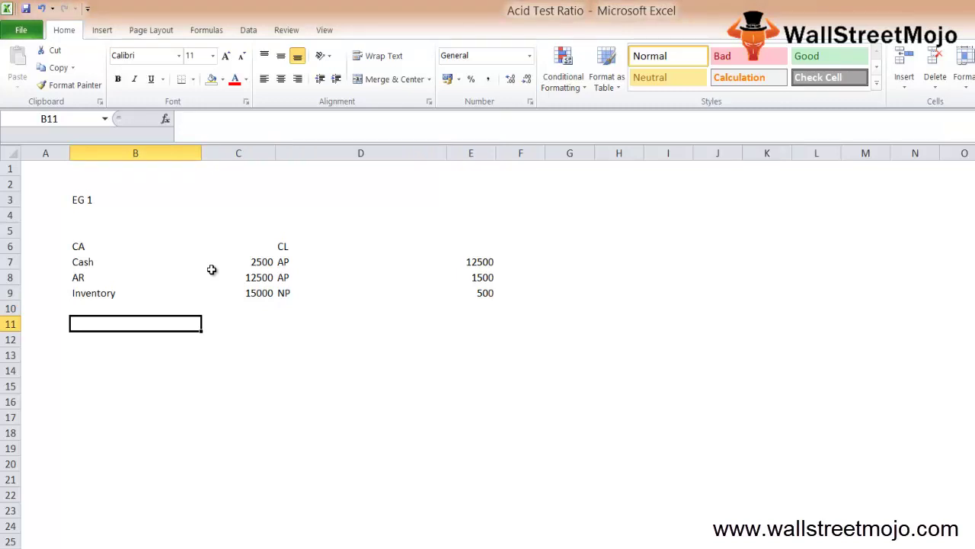
Step: Enter the NUM label in B12 with formula =C7+C8 in C12, giving 15000
key("Down")
key("Right")
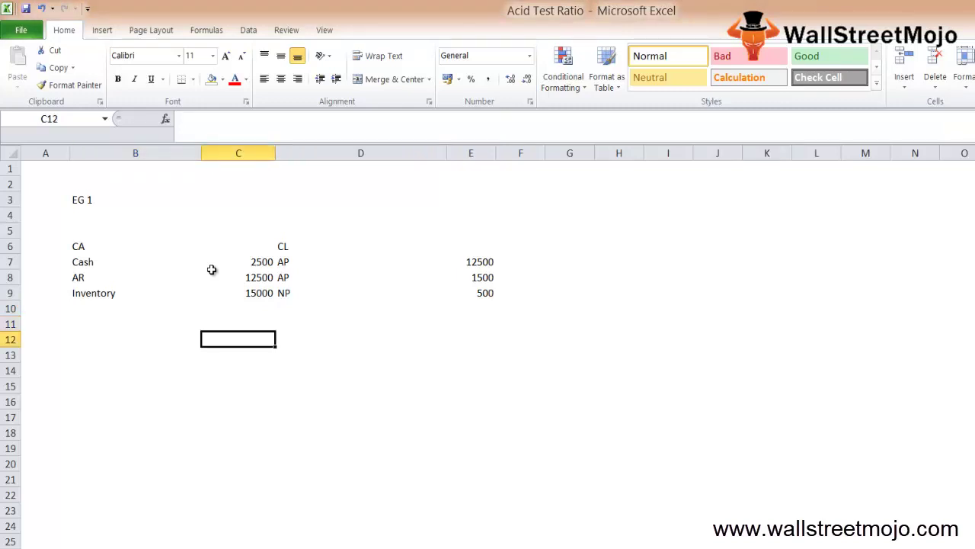
type("=")
key("Up")
key("Up")
key("Up")
key("Up")
key("Up")
type("+")
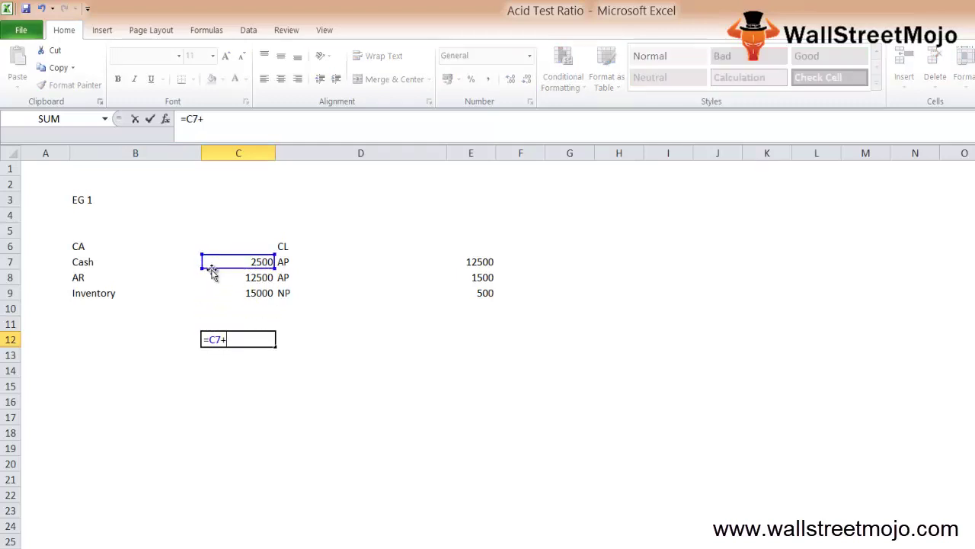
key("Up")
key("Up")
key("Up")
key("Up")
key("Return")
key("Up")
key("Left")
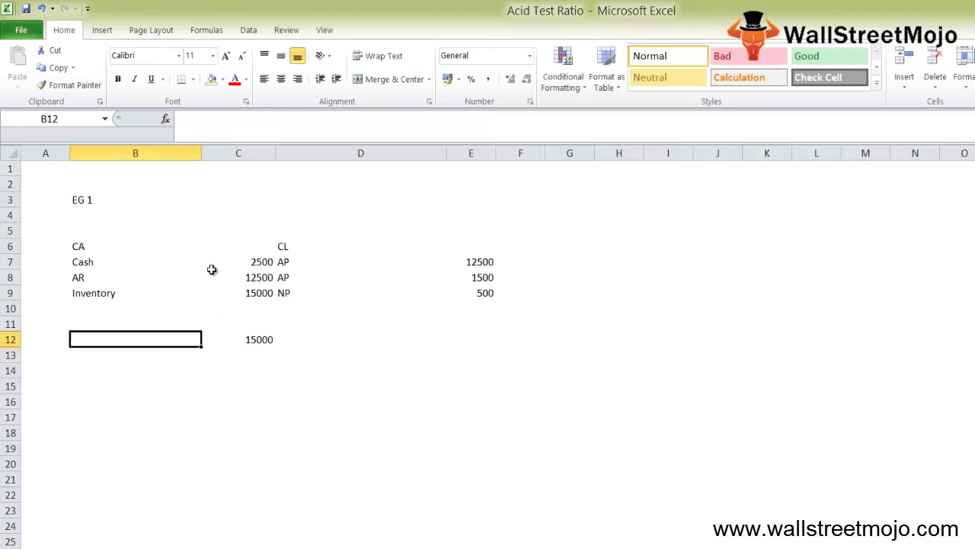
type("A")
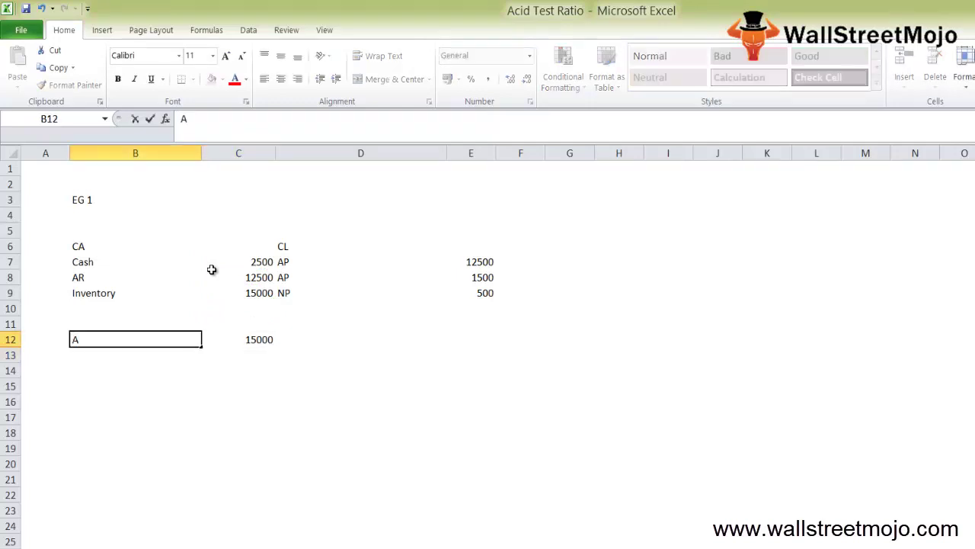
key("BackSpace")
type("NUM")
key("Return")
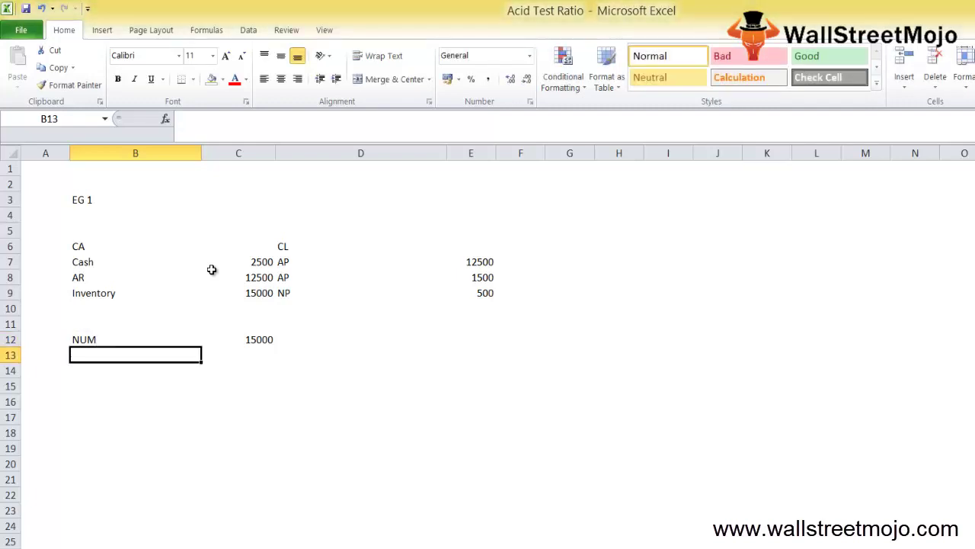
Step: Enter the DENO label in B13 with formula =E7+E8+E9 in C13, giving 14500
type("DENO")
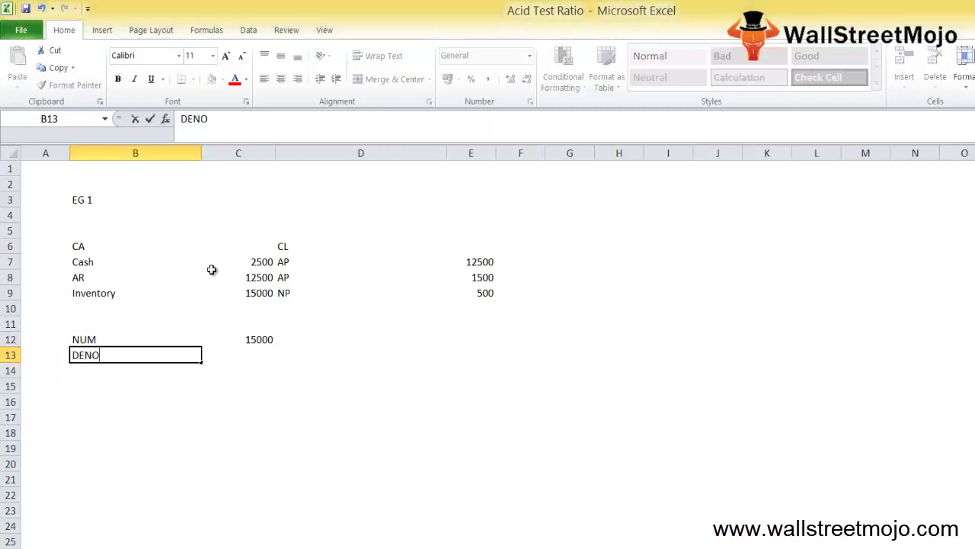
key("Tab")
type("=")
key("Up")
key("Up")
key("Up")
key("Up")
key("Up")
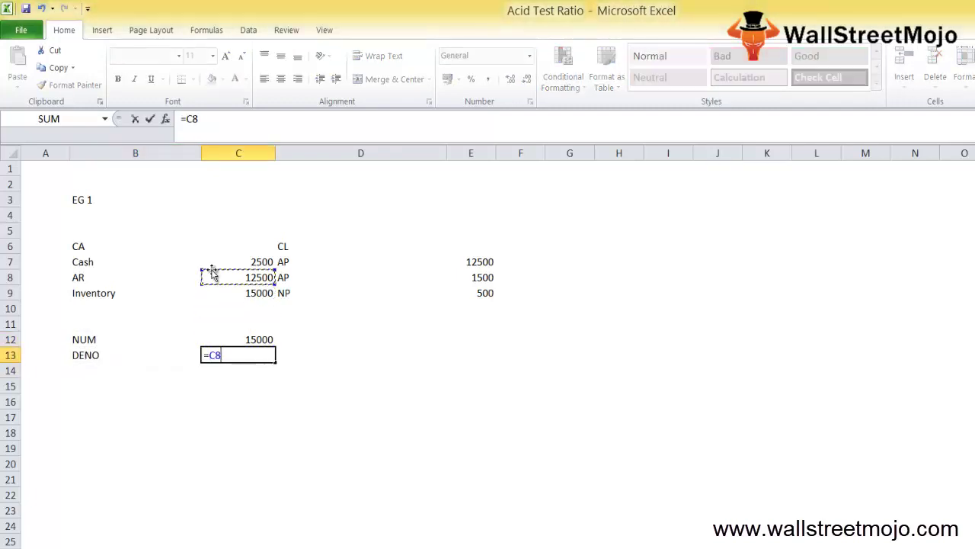
key("Up")
key("Right")
key("Right")
type("+C12")
key("Up")
key("Up")
key("Up")
key("Up")
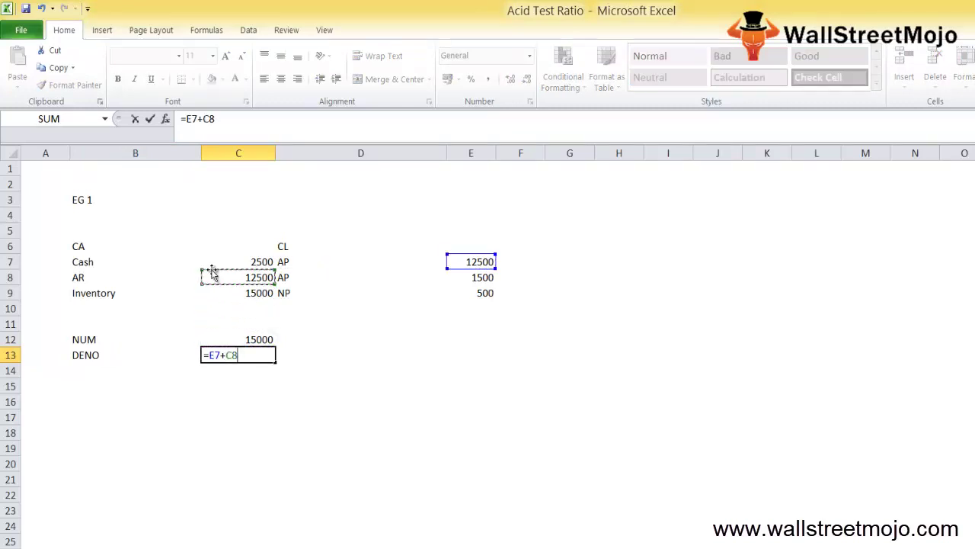
key("Right")
key("Right")
key("Right")
key("Left")
type("+")
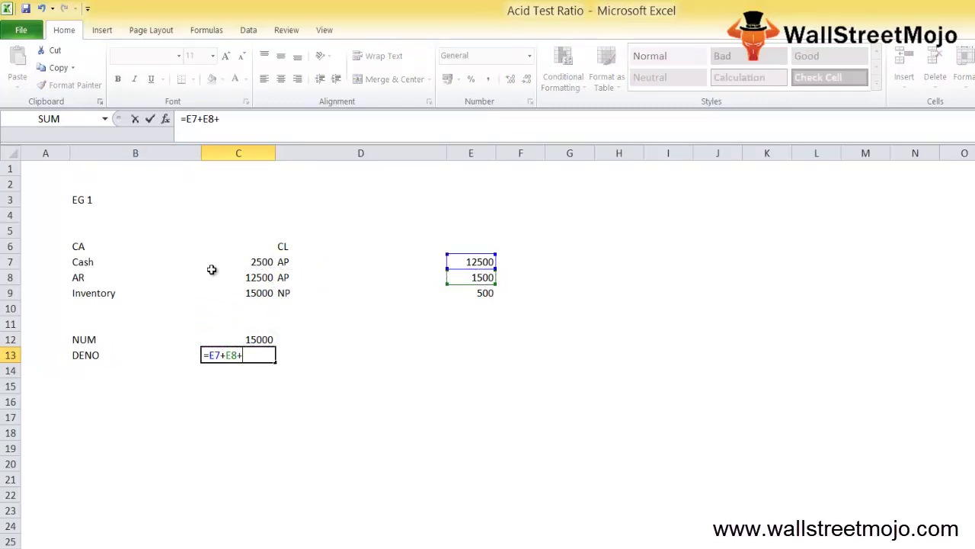
key("Up")
key("Up")
key("Up")
key("Right")
key("Up")
key("Right")
key("Return")
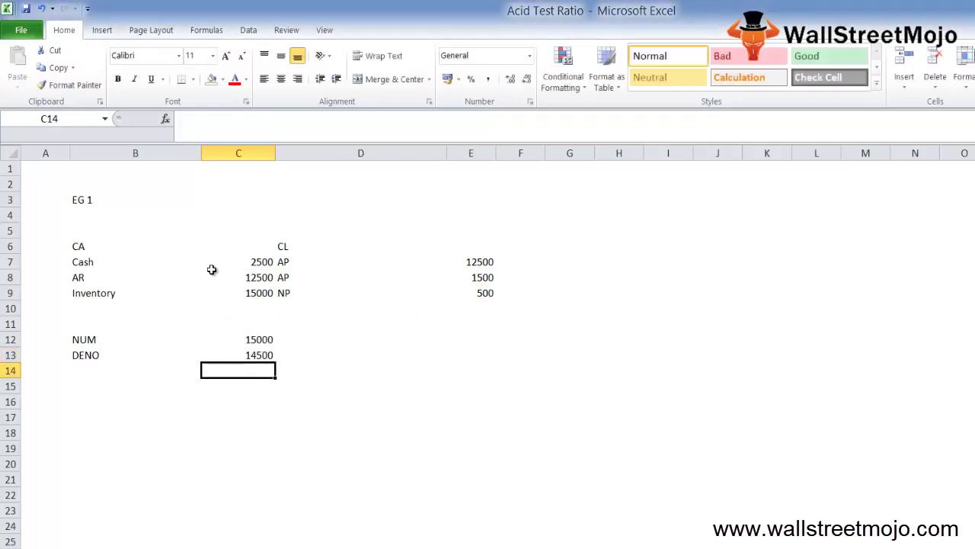
key("Down")
key("Left")
Step: Label row 15 ATR and enter =C12/C13 in C15, giving 1.034482759
type("ATR")
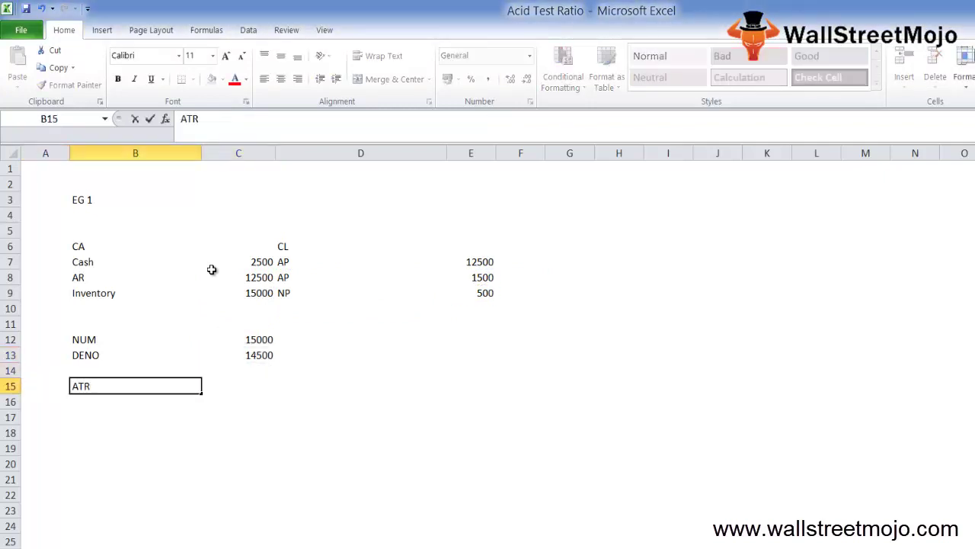
key("Return")
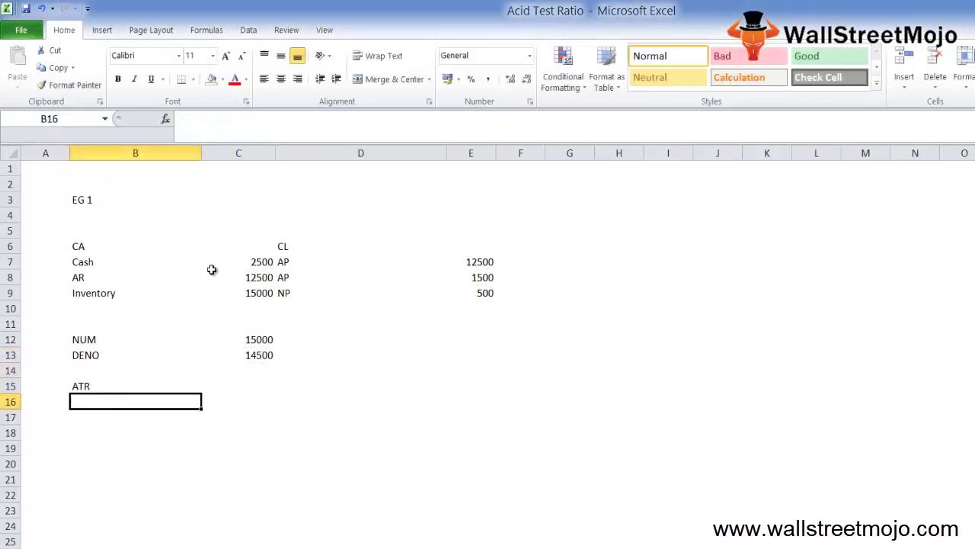
key("Up")
key("Right")
type("=")
key("Up")
key("Up")
key("Up")
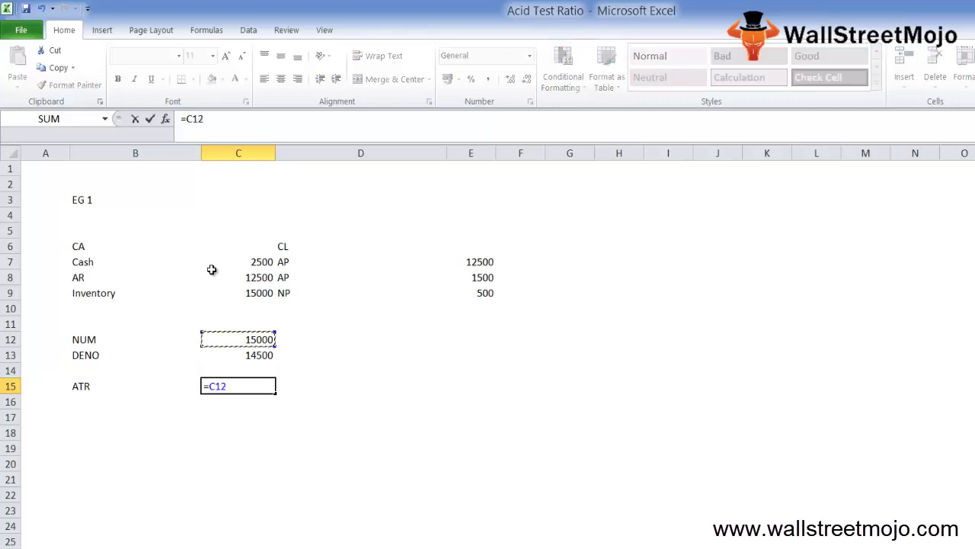
type("/")
key("Up")
key("Up")
key("Return")
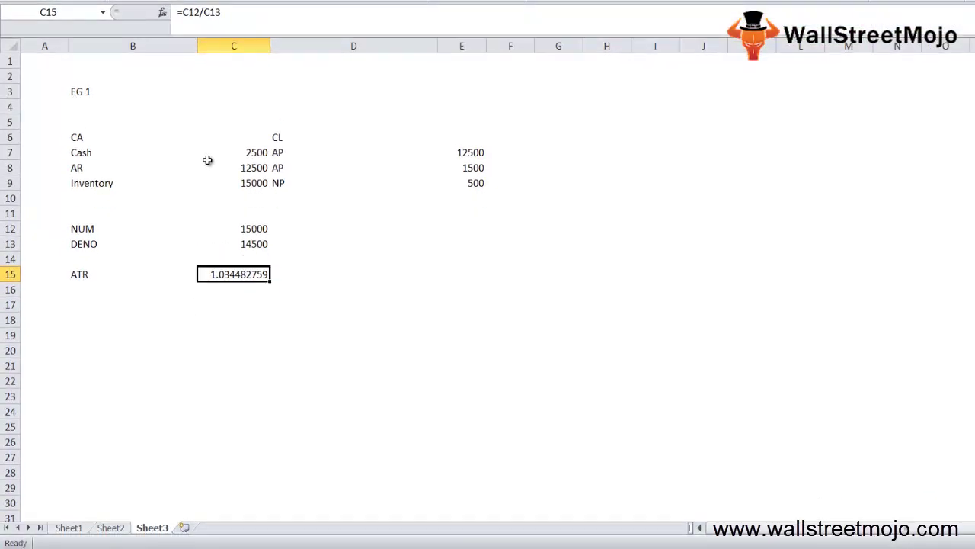
key("Down")
key("Down")
key("Left")
key("Left")
key("Right")
key("Down")
Step: Enter the EG 2 heading in B18, with CA in B21 and CL in D20
type("E")
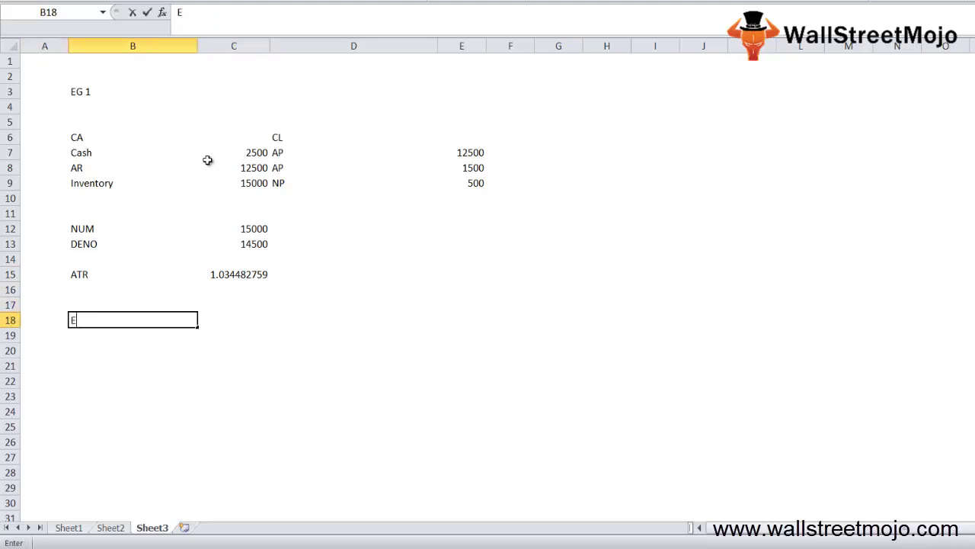
type("G 2")
key("Return")
key("Return")
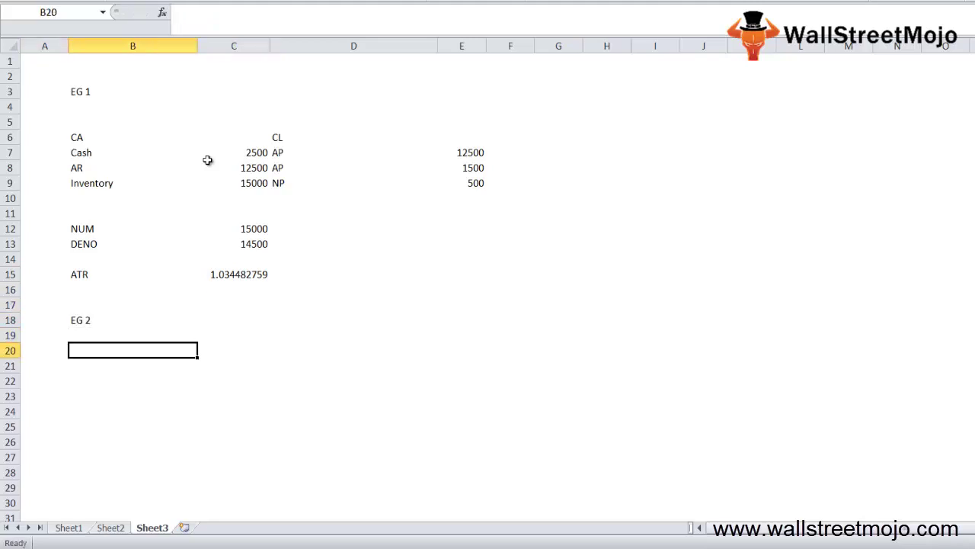
key("Down")
key("Up")
key("Up")
key("Up")
key("Down")
key("Down")
key("Down")
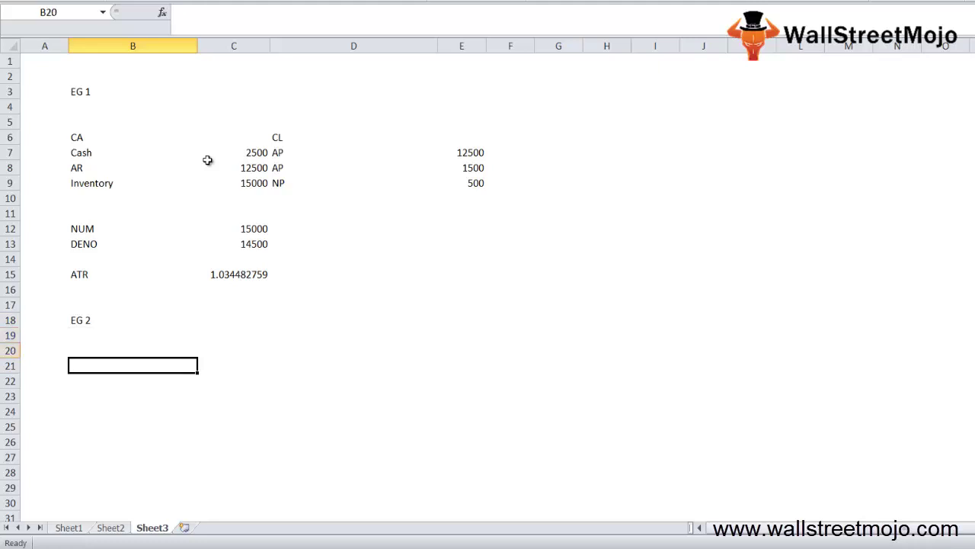
type("CA")
key("Up")
key("Right")
key("Right")
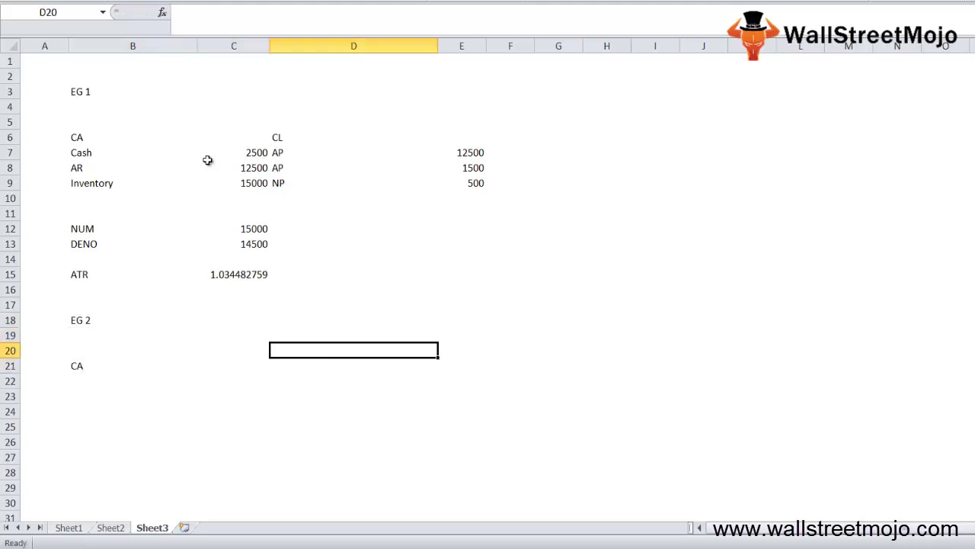
type("CL")
key("Down")
key("Down")
key("Left")
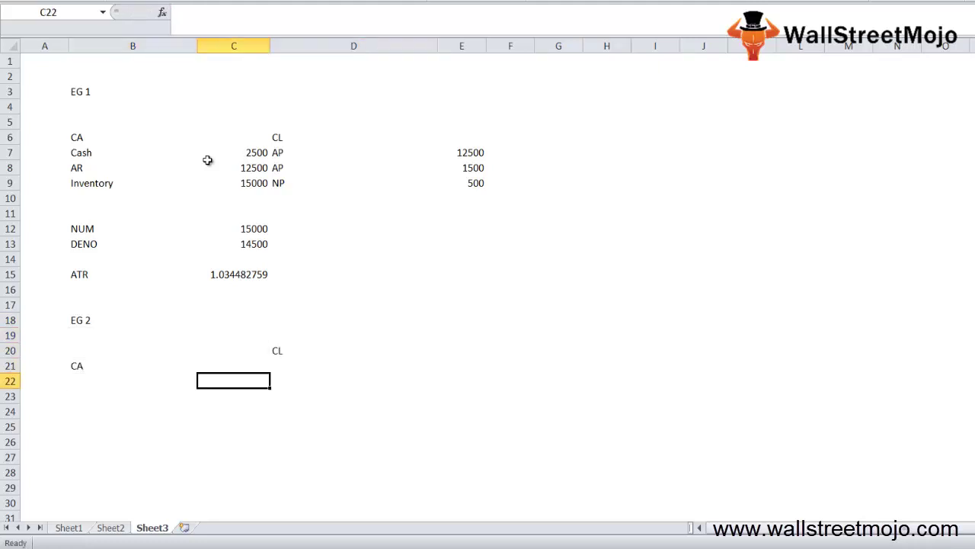
key("Left")
key("Down")
Step: Enter the first current assets, CE 25913 and SI 40388, in columns B–C
type("Cash")
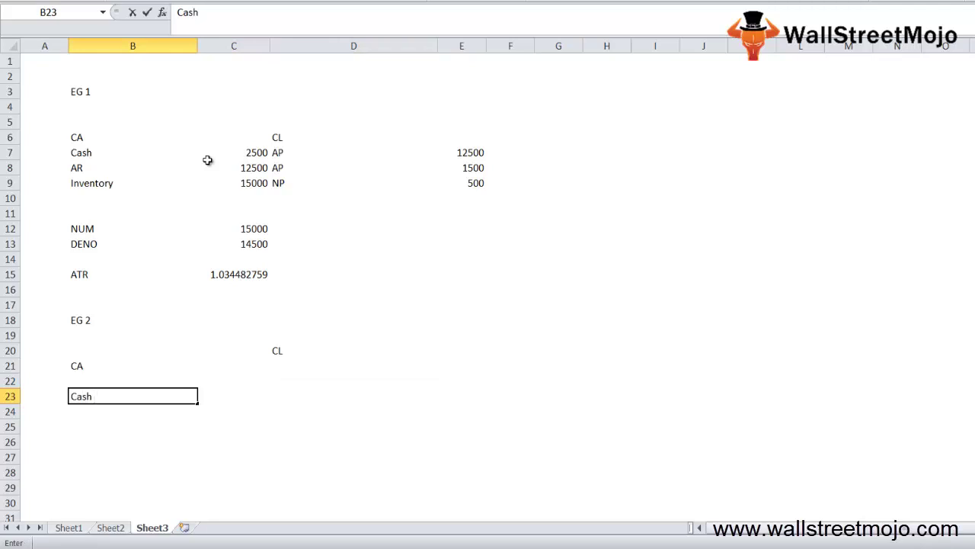
key("BackSpace")
key("BackSpace")
key("BackSpace")
type("E")
key("Tab")
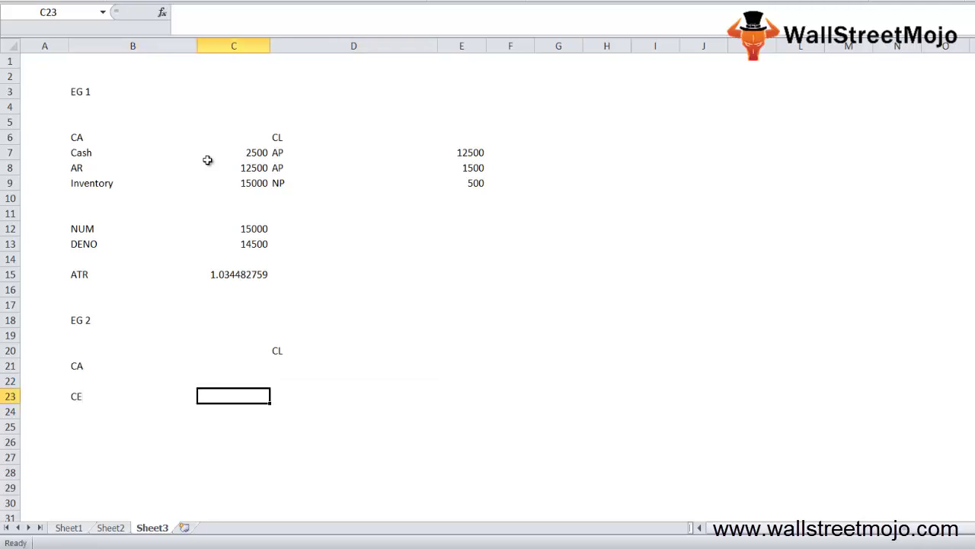
type("25913")
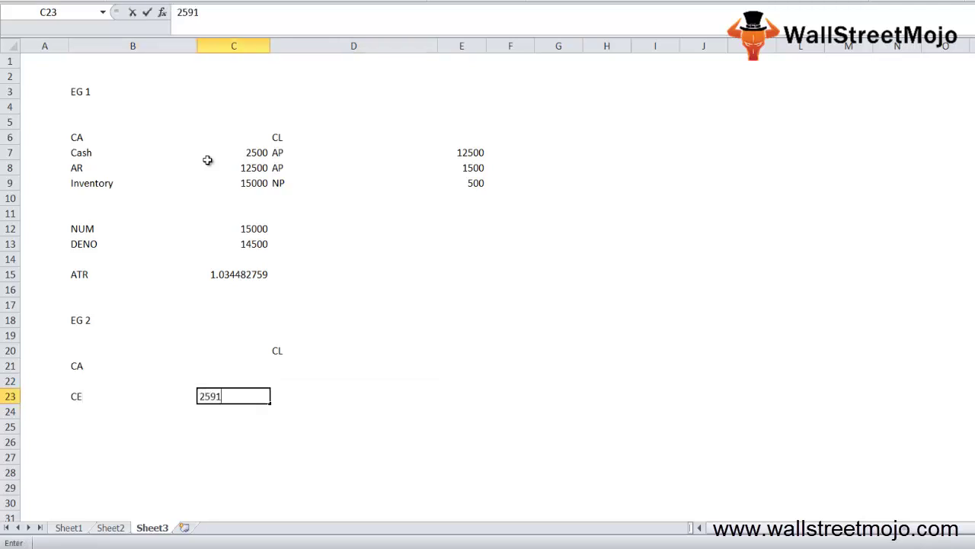
key("Down")
key("Down")
key("Left")
type("SH")
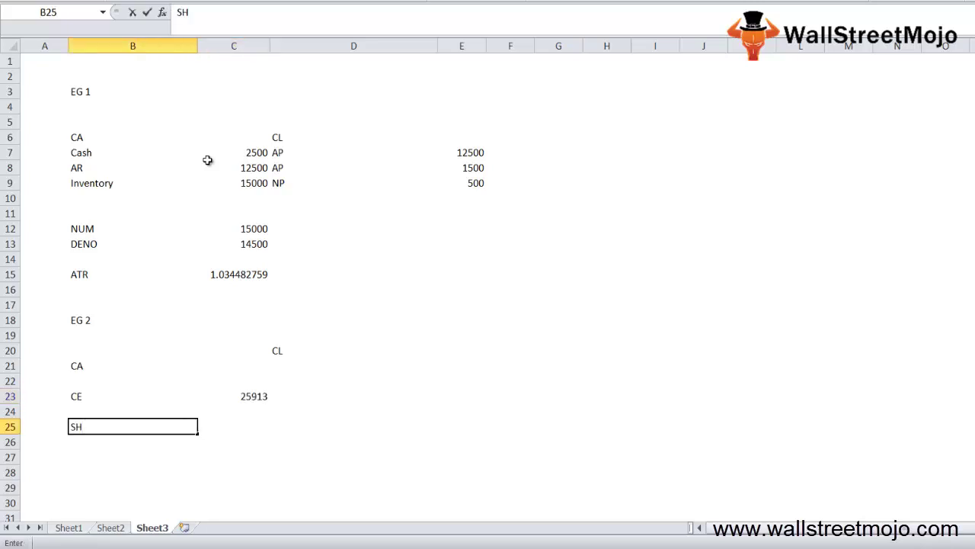
key("BackSpace")
key("Tab")
type("4038")
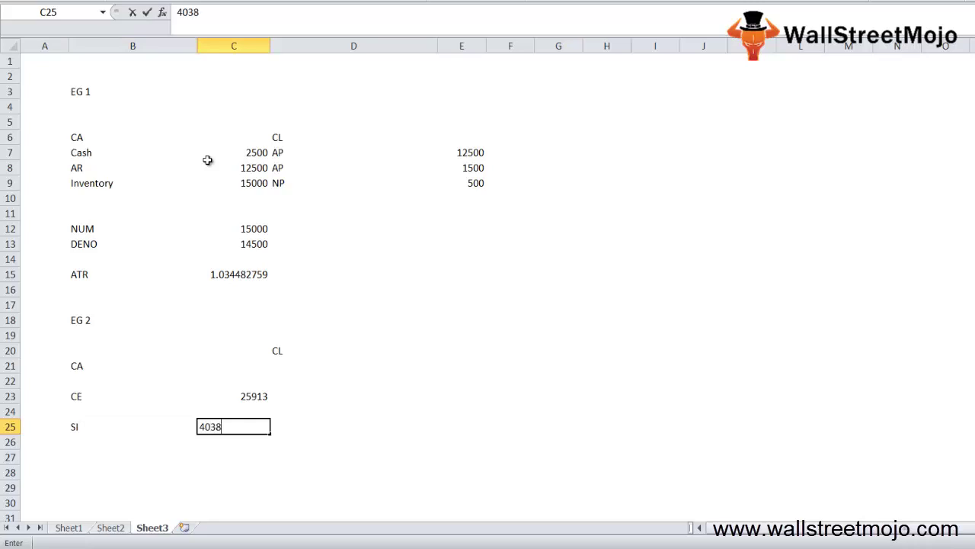
key("Return")
key("Return")
Step: Add NR 48995, INVentory 3956 and Other Current Assets 12087 below them
key("Up")
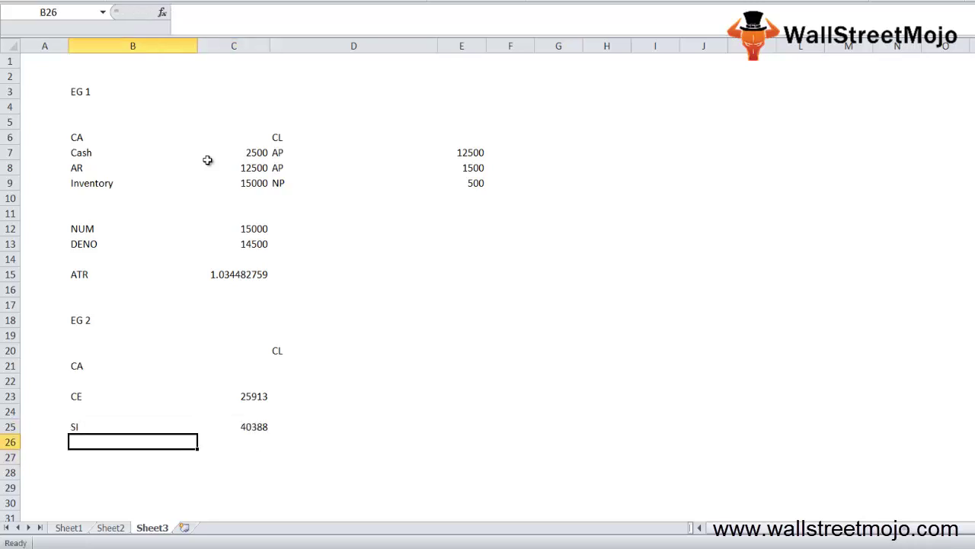
type("NR")
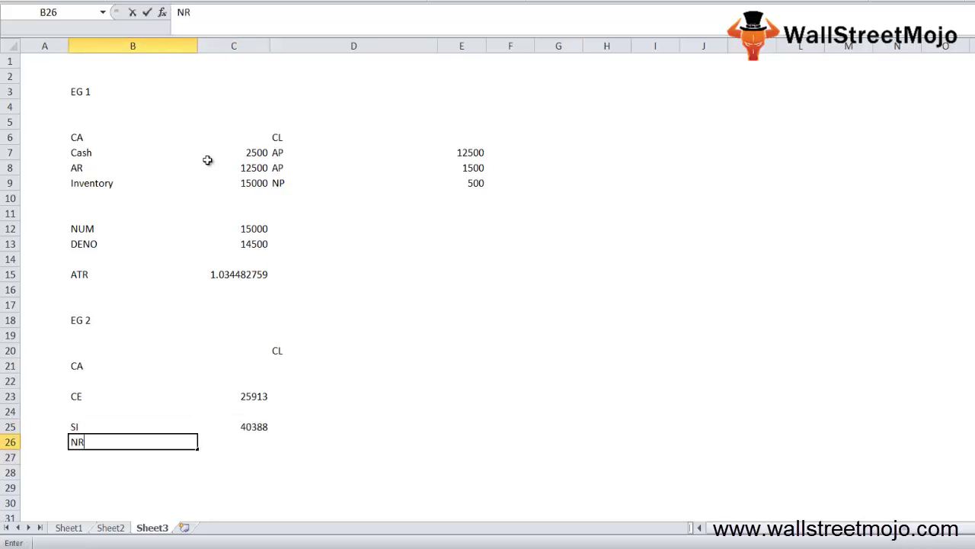
key("Tab")
type("4899")
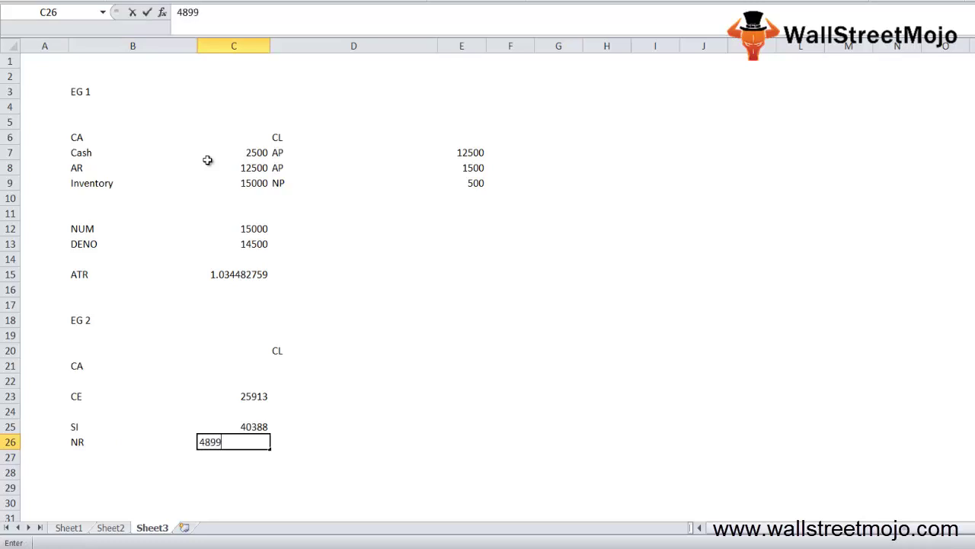
type("5")
key("Down")
key("Down")
key("Left")
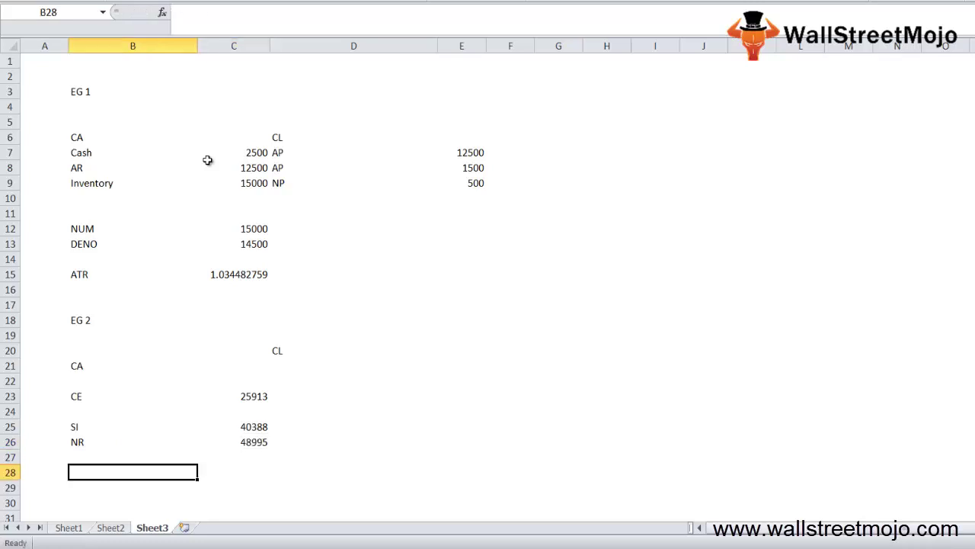
type("INVe")
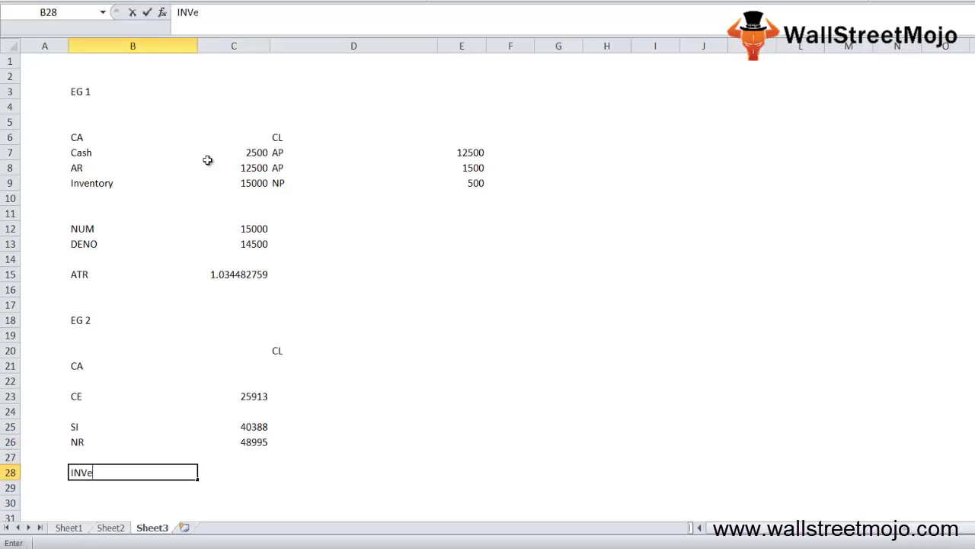
type("ntory")
key("Tab")
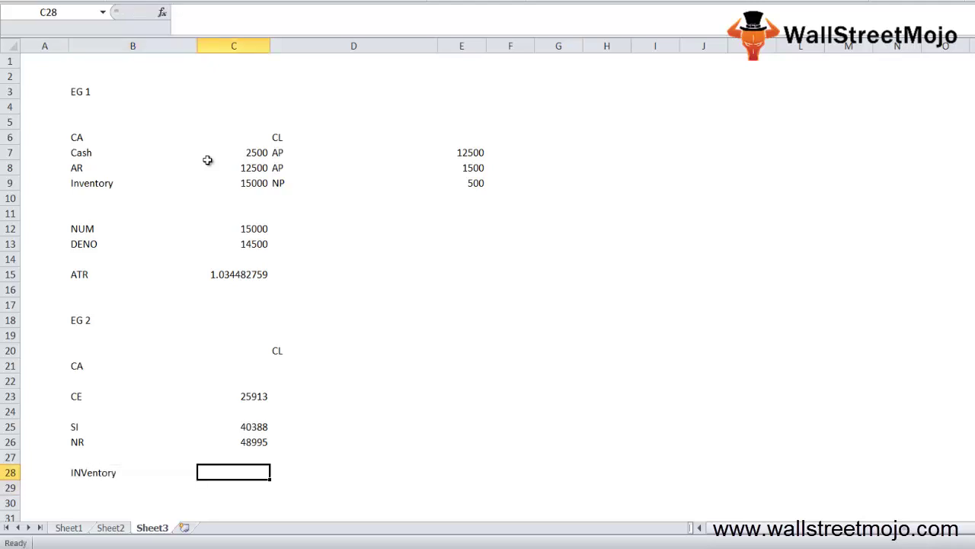
type("3956")
key("Down")
key("Down")
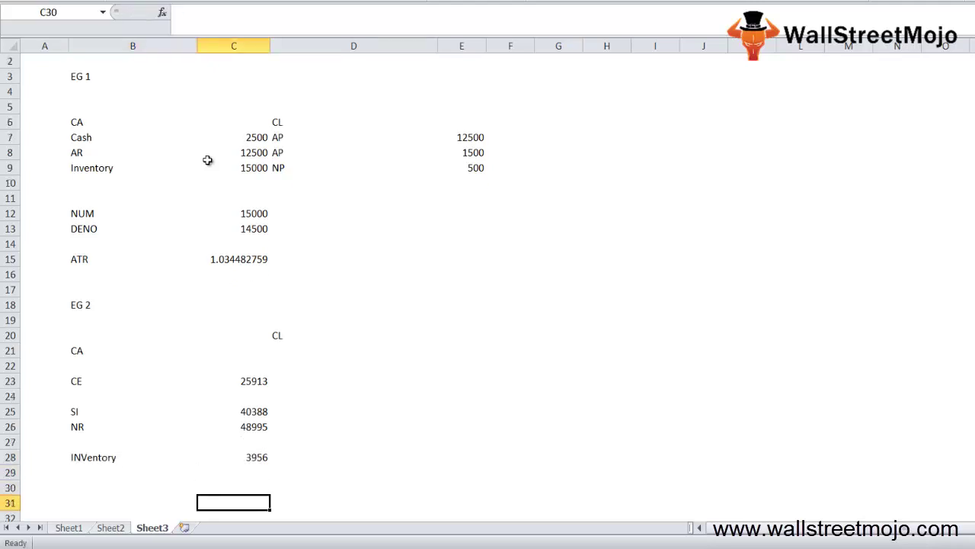
key("Left")
type("her ")
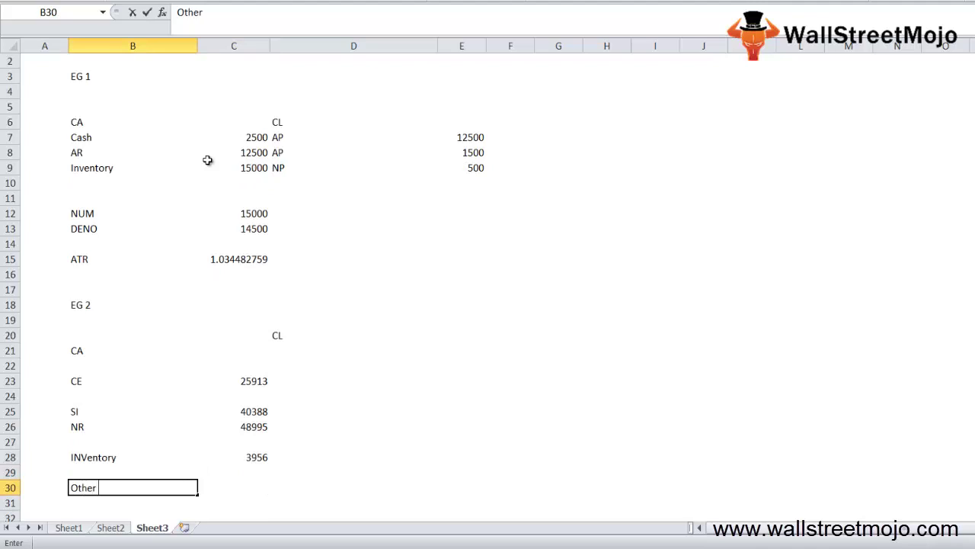
type("Current Assets")
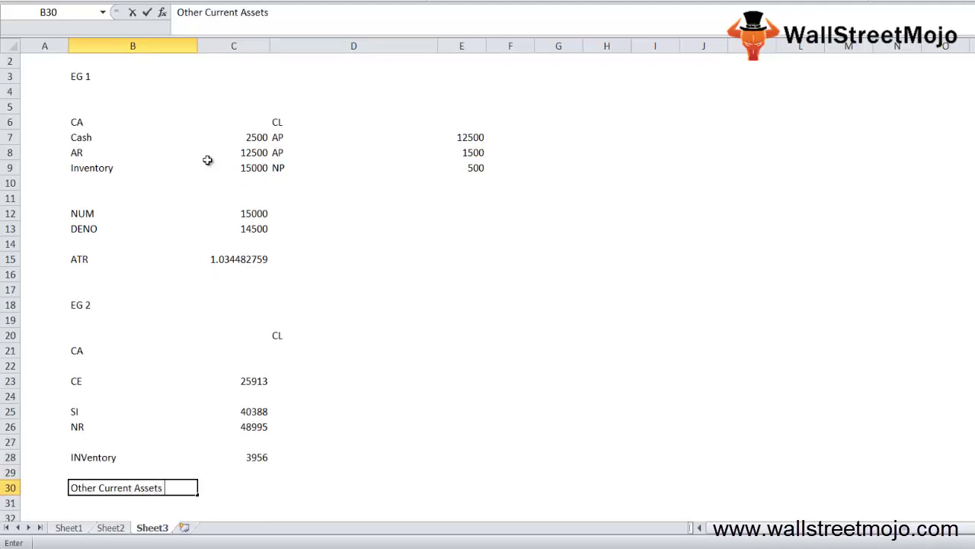
key("Tab")
type("12087")
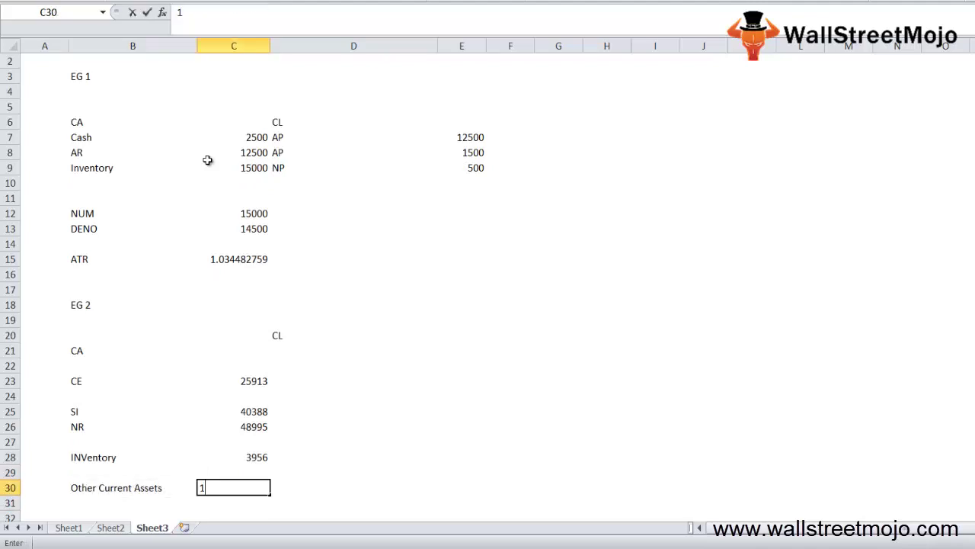
key("Up")
key("Up")
key("Up")
key("Up")
key("Up")
key("Up")
key("Up")
key("Up")
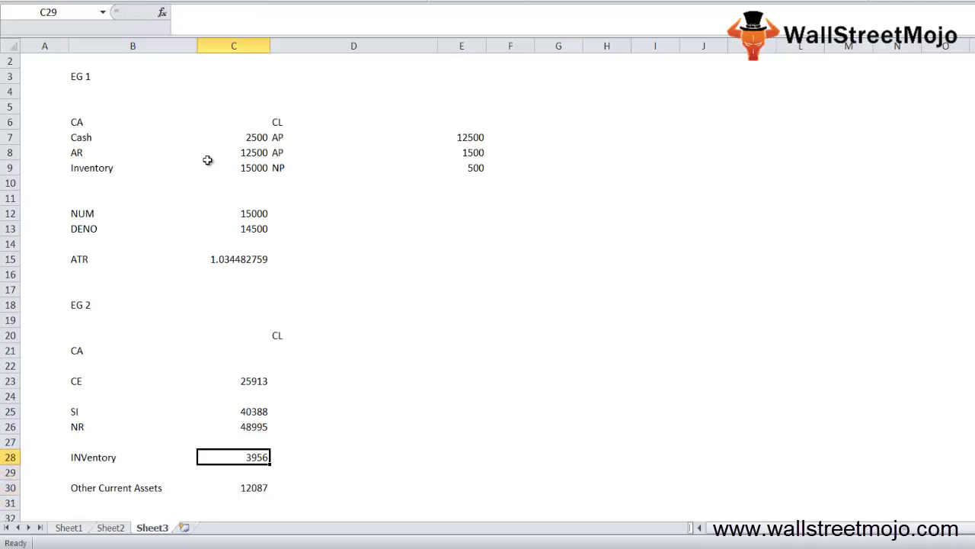
key("Right")
key("Down")
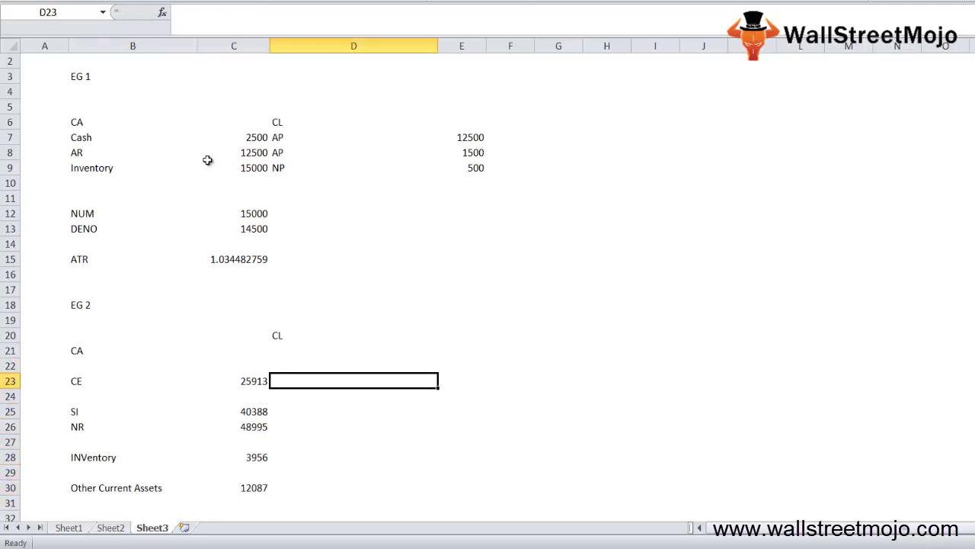
Step: Enter the liability AP with amount 55888 in D23:E23
type("AP")
key("Return")
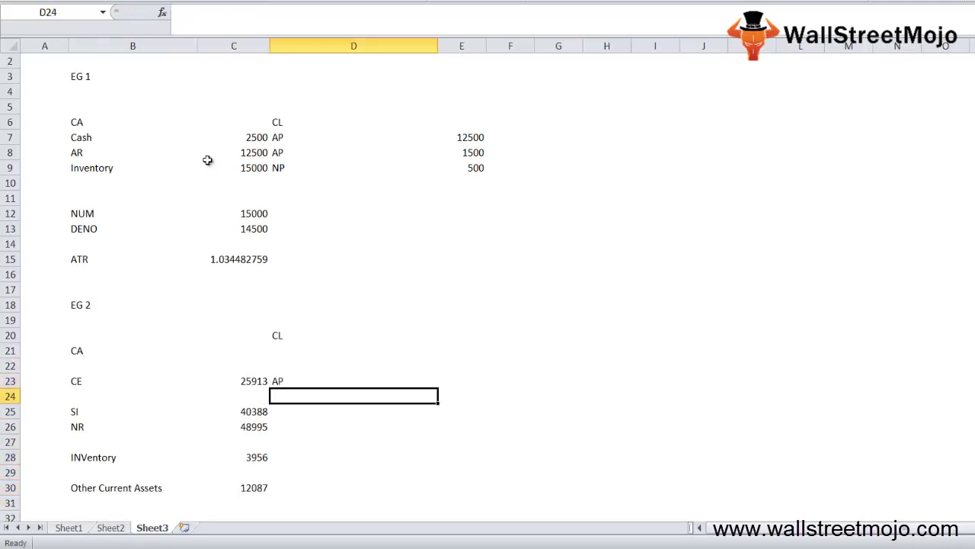
key("Up")
key("Right")
type("55888")
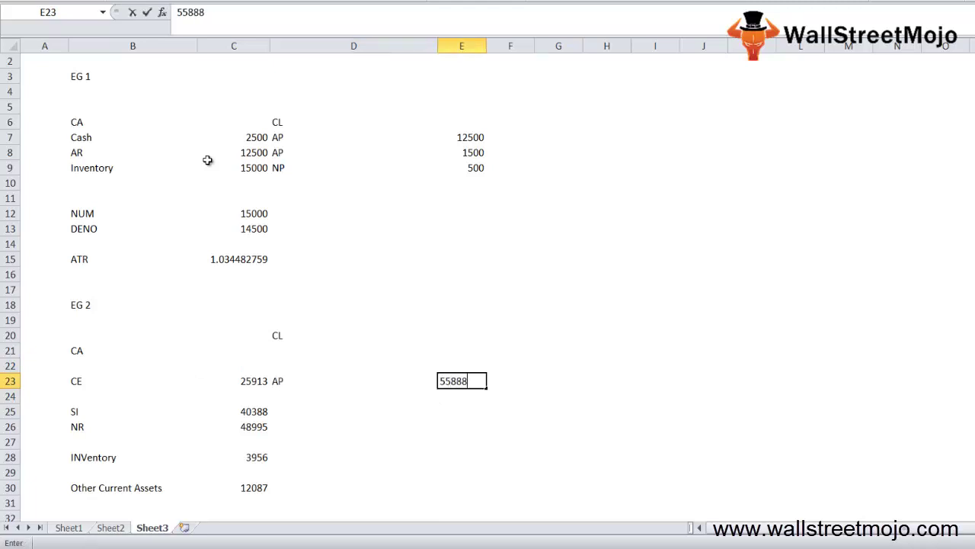
key("Return")
key("Down")
key("Left")
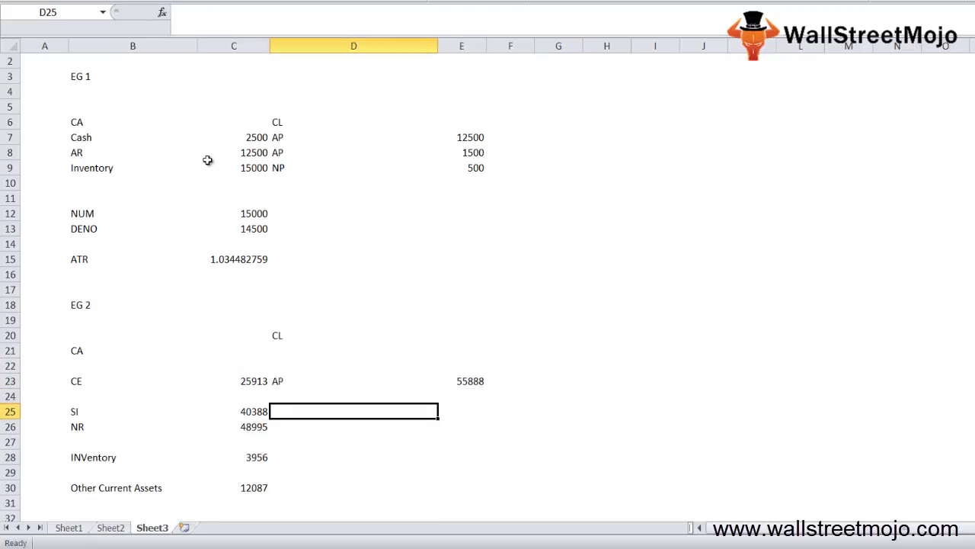
Step: Add 'Short current long term debt' in D25 with 20748 in E25
type("Short")
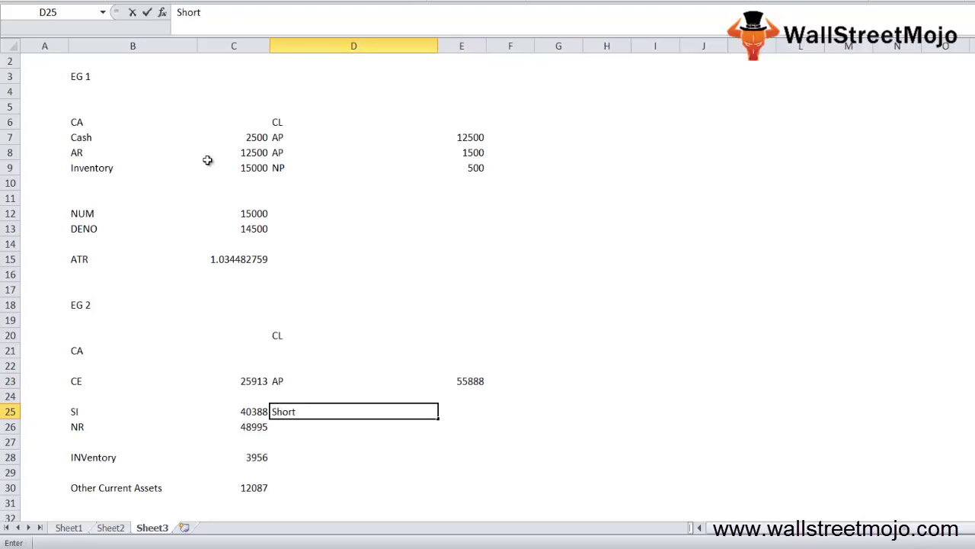
type(" current long term")
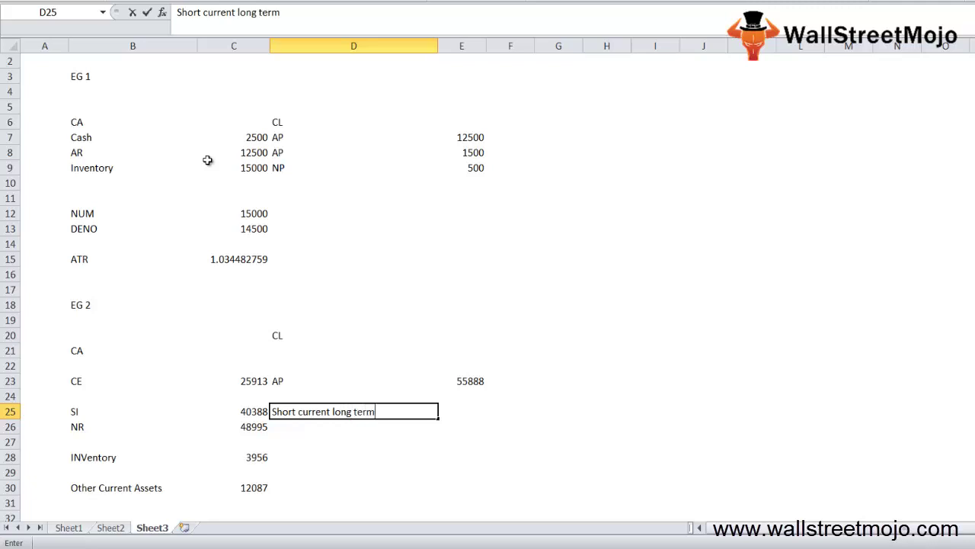
type(" debt")
key("Return")
key("Up")
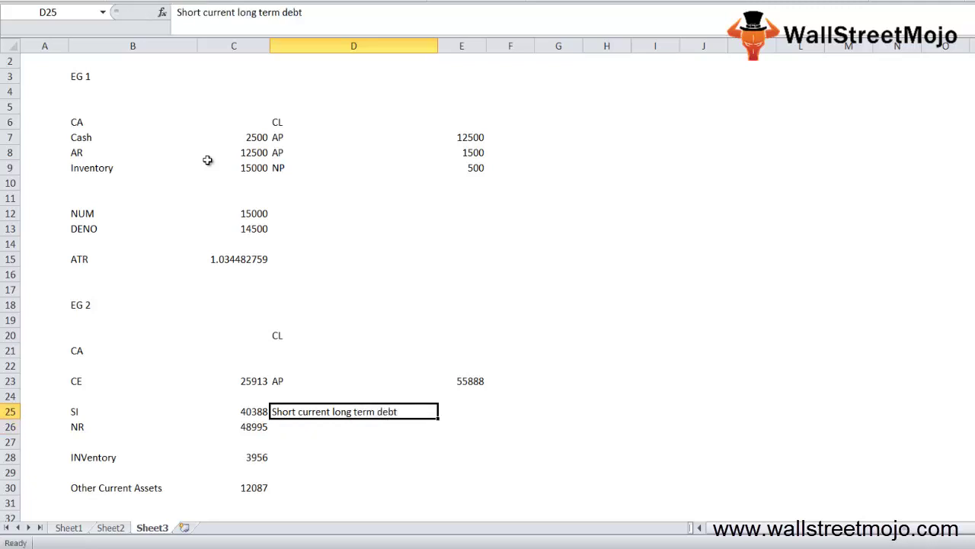
key("Right")
key("Up")
key("Down")
type("207")
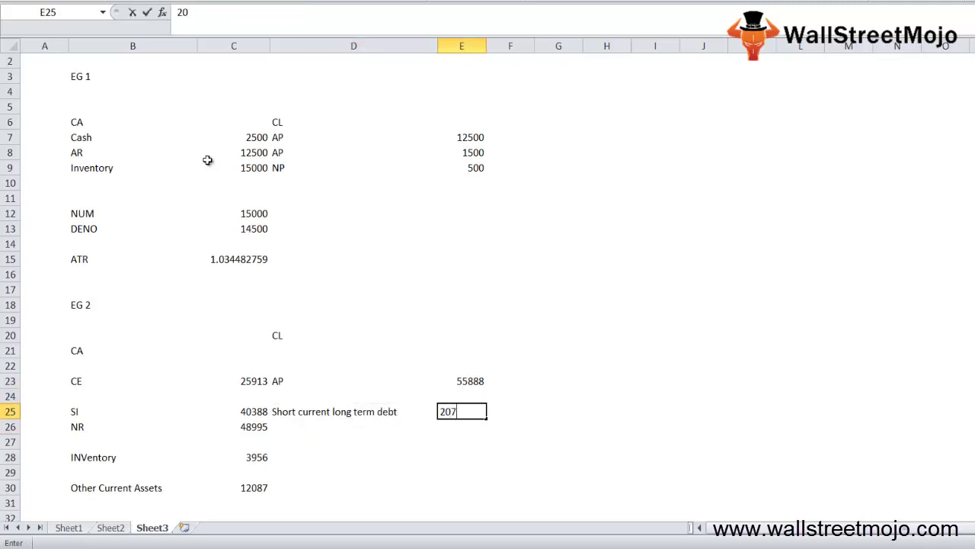
type("48")
key("Return")
key("Down")
key("Left")
Step: Add 'Other CL' in D27 with 40230 in E27
type("O")
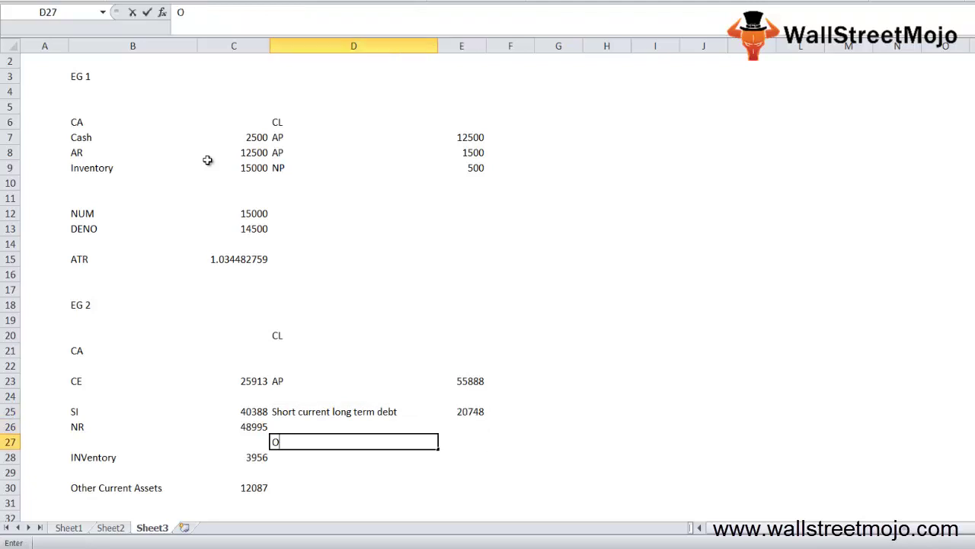
type("ther cu")
key("BackSpace")
key("BackSpace")
type("CL")
key("Tab")
type("40")
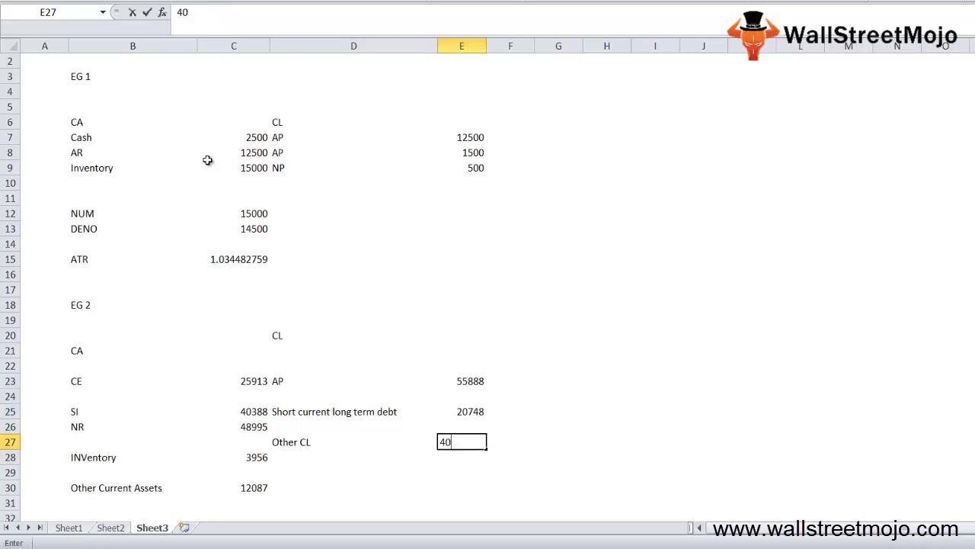
type("230")
key("Return")
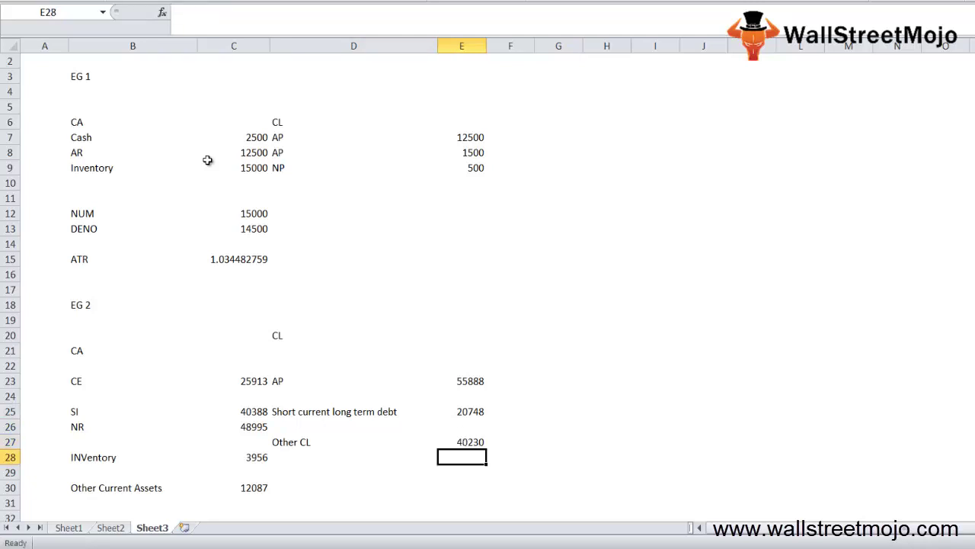
key("Left")
key("Left")
key("Down")
key("Down")
key("Down")
key("Down")
key("Down")
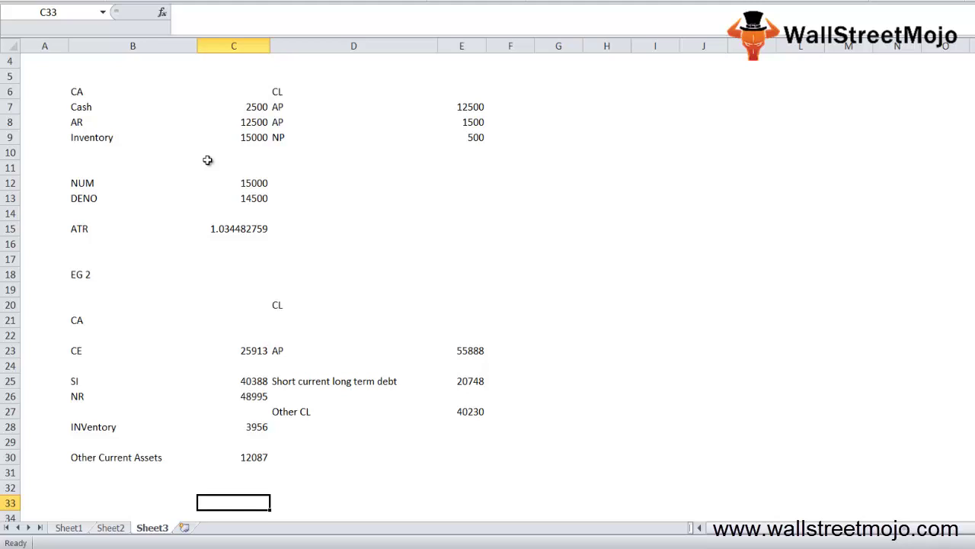
Step: Type the ATR label in B34
key("Down")
key("Down")
key("Down")
key("Down")
key("Down")
key("Down")
key("Up")
key("Up")
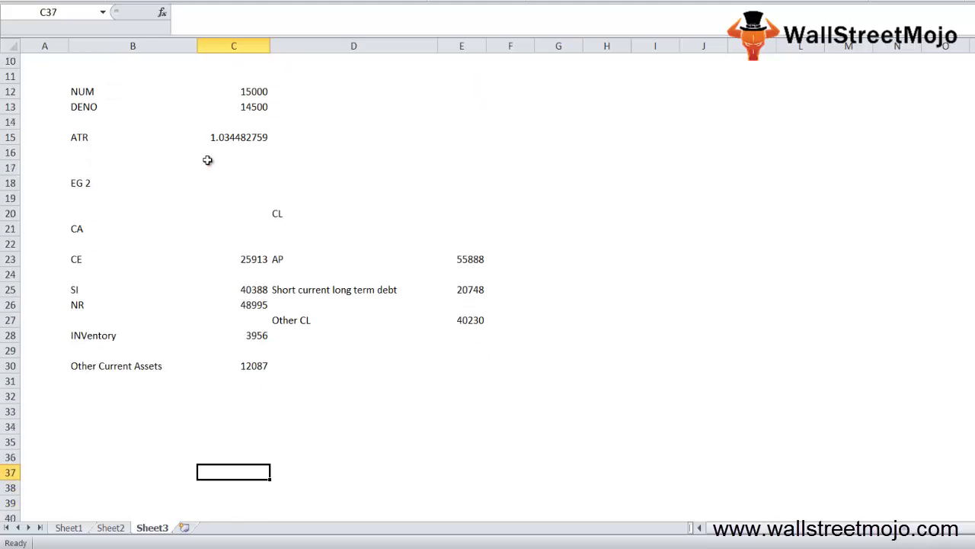
key("Up")
key("Up")
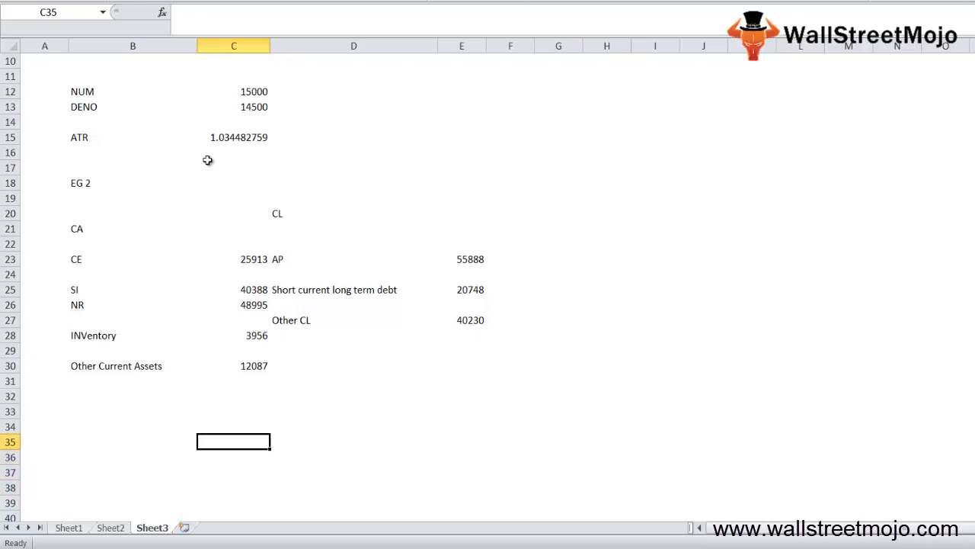
key("Up")
key("Left")
type("ATR")
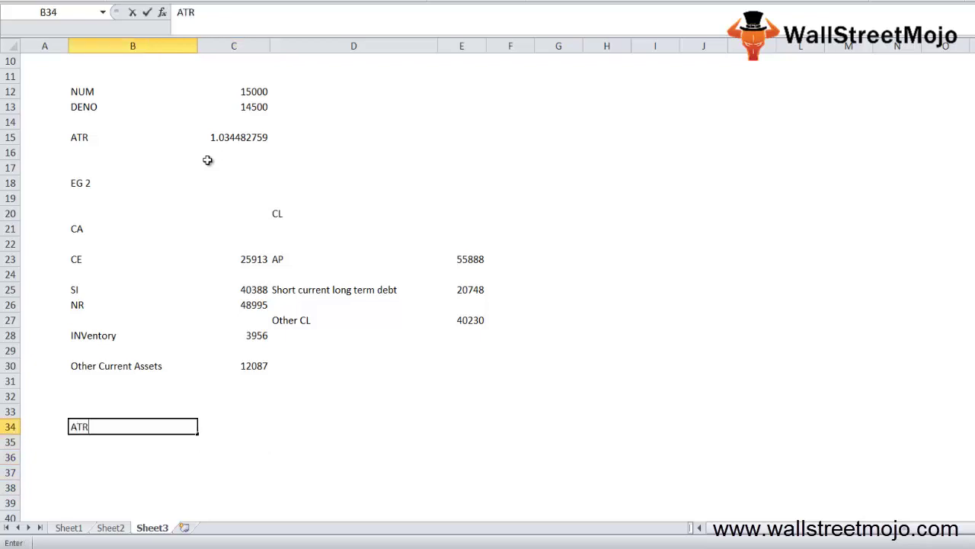
key("Return")
key("Up")
key("Right")
Step: Enter the numerator formula in C34 summing the quick assets to 127383
type("=C33")
key("Up")
key("Up")
key("Up")
key("Up")
key("Up")
key("Up")
key("Up")
key("Up")
key("Up")
key("Up")
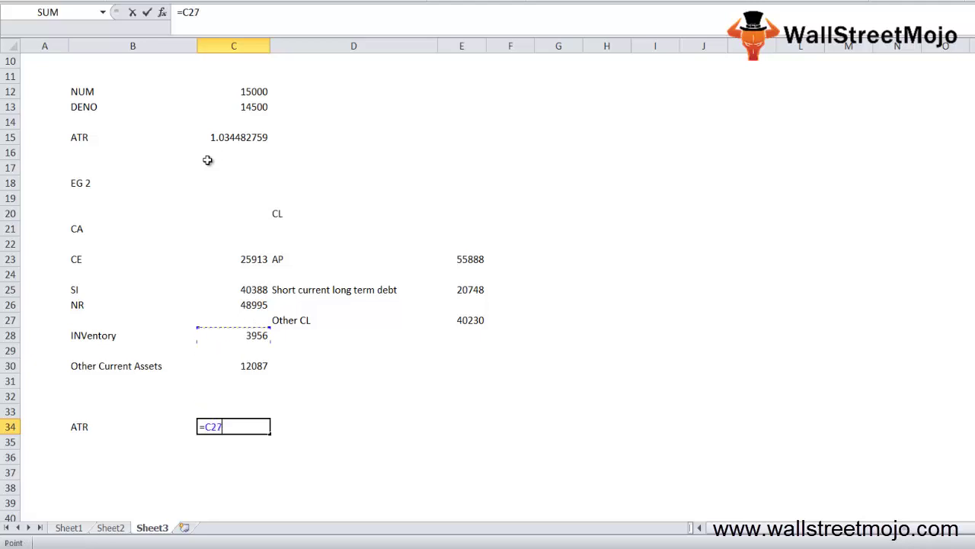
type("+")
key("Up")
key("Up")
key("Up")
key("Up")
key("Up")
key("Up")
key("Up")
key("Up")
key("Up")
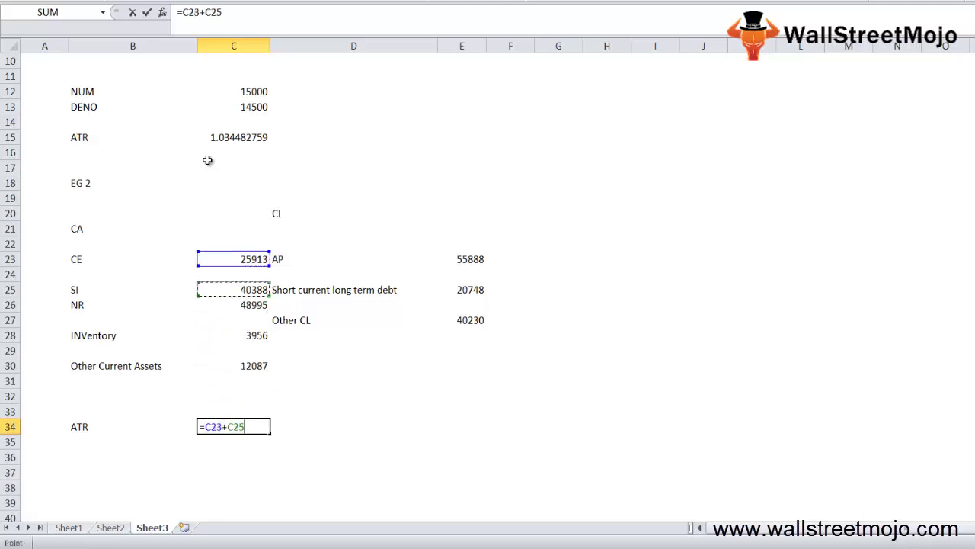
type("+")
key("Up")
key("Up")
key("Up")
key("Up")
key("Up")
key("Up")
key("Up")
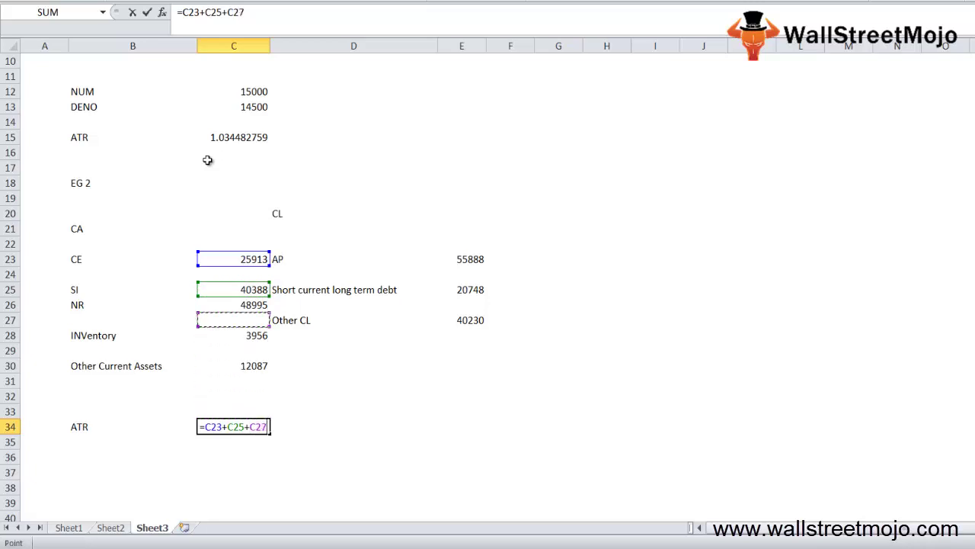
type("+")
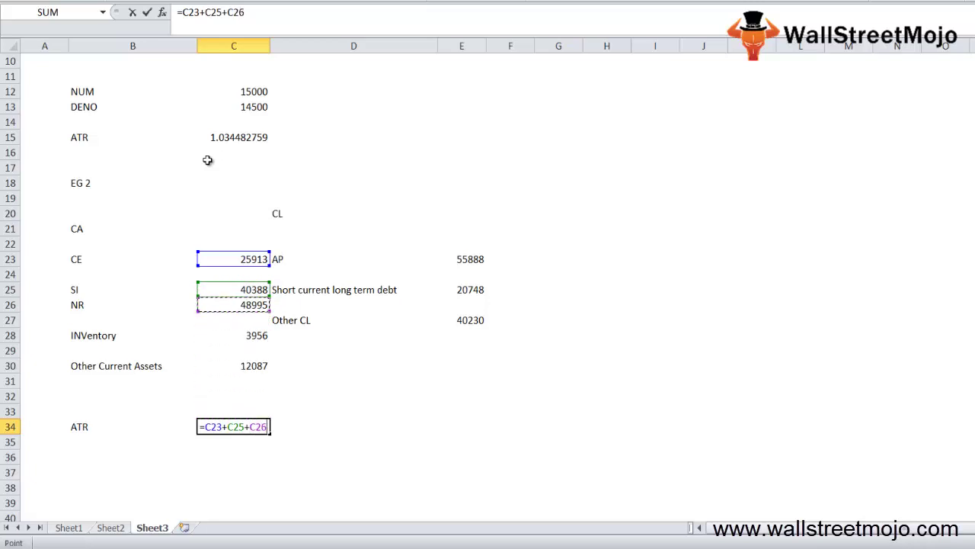
key("Up")
key("Up")
key("Up")
key("Up")
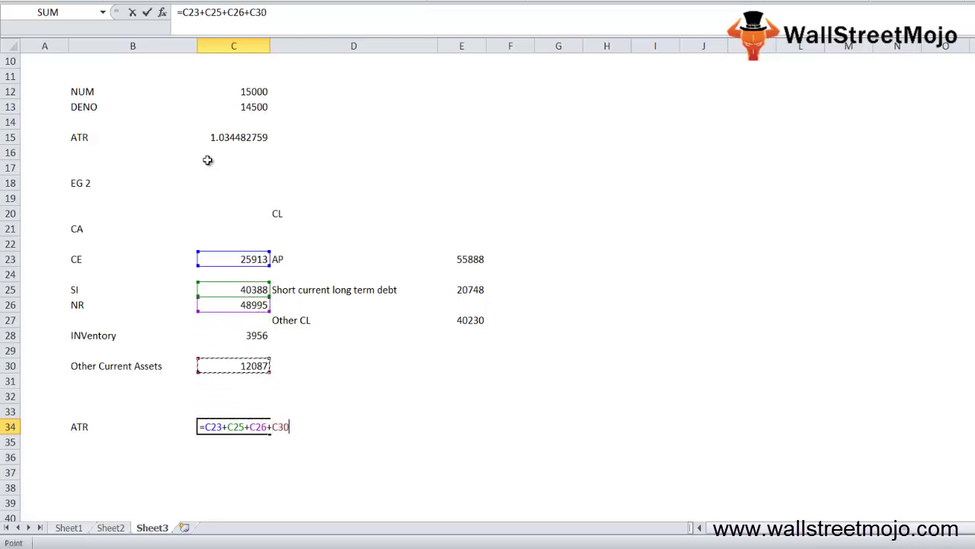
key("Return")
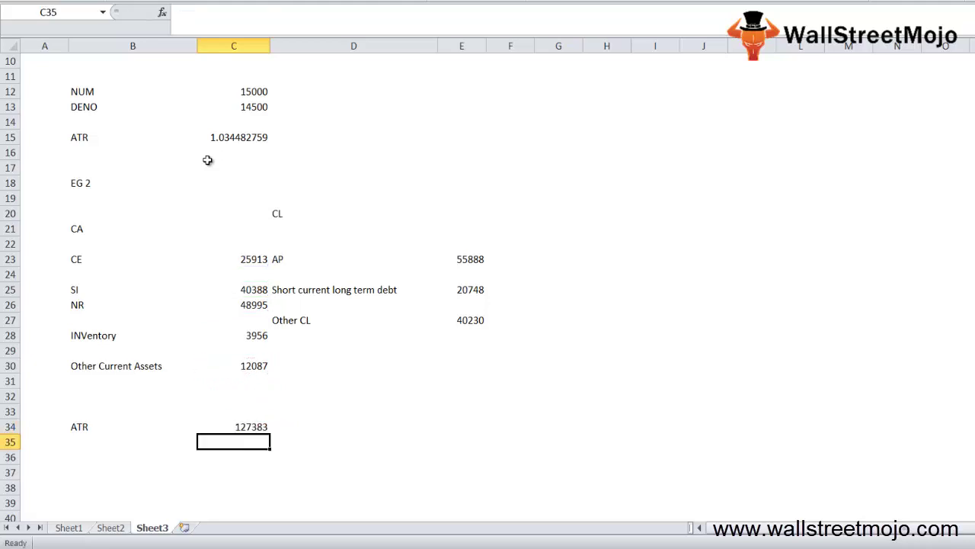
Step: Enter the denominator formula =E23+E25+E27 in C35, giving 116866
type("=")
key("Up")
key("Up")
key("Up")
key("Up")
key("Up")
key("Up")
key("Up")
key("Up")
key("Up")
key("Up")
key("Up")
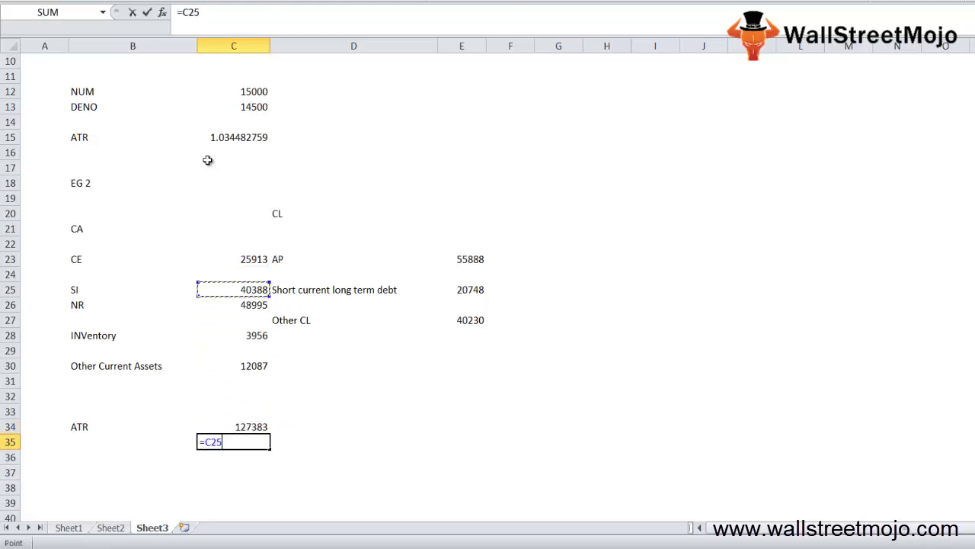
key("Right")
key("Right")
key("Up")
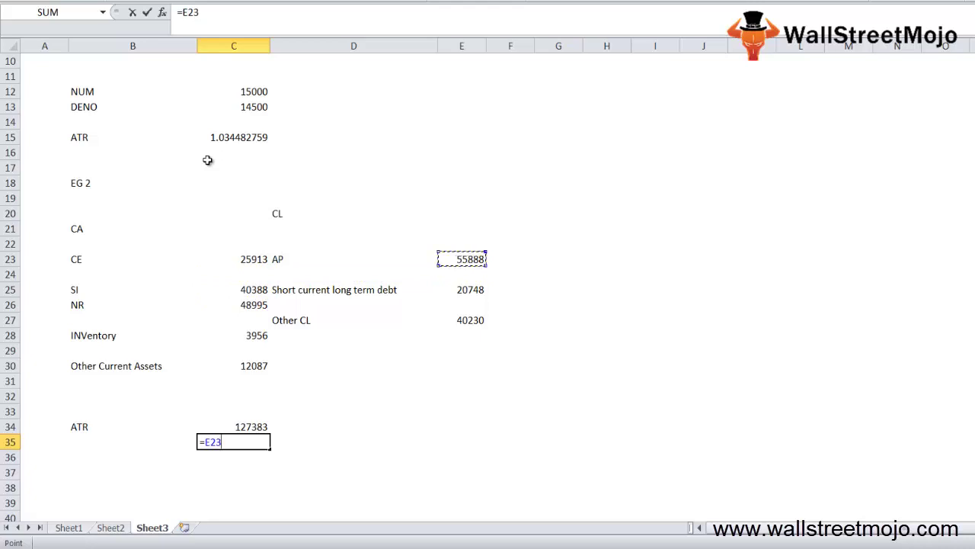
type("+")
key("Up")
key("Up")
key("Up")
key("Up")
key("Up")
key("Up")
key("Up")
key("Up")
key("Right")
key("Right")
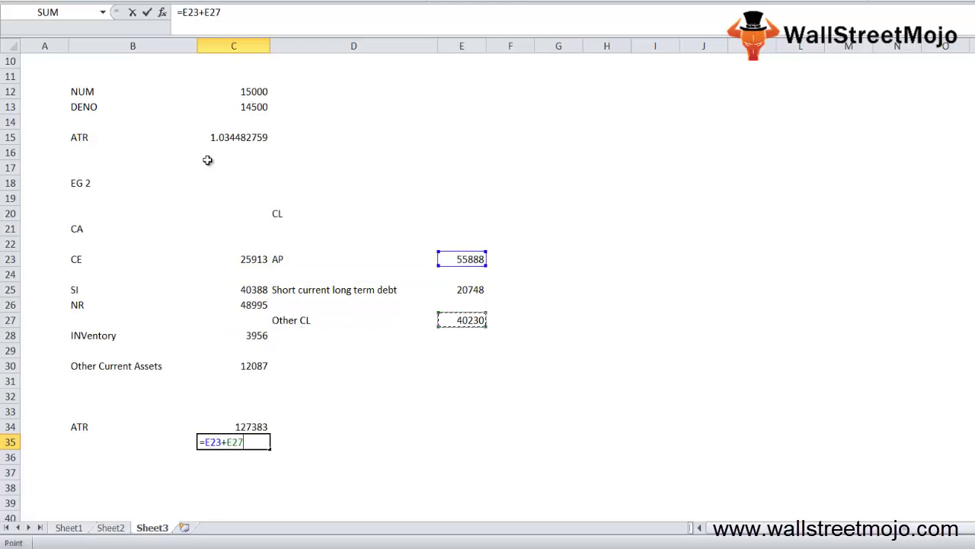
key("Up")
key("Up")
type("+")
key("Up")
key("Up")
key("Up")
key("Up")
key("Up")
key("Right")
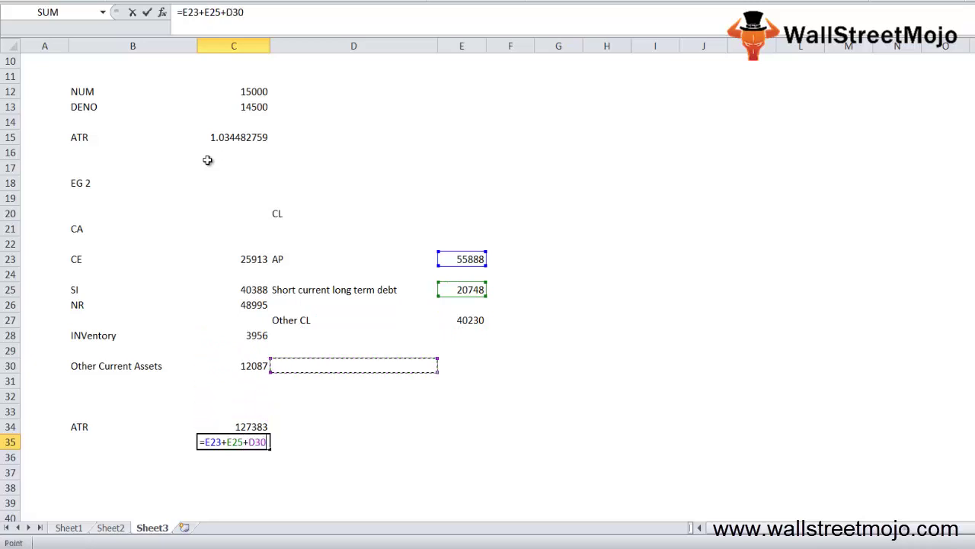
key("Right")
key("Up")
key("Up")
key("Up")
key("Return")
Step: Divide numerator by denominator in C37 to get the ratio 1.089991957
key("Down")
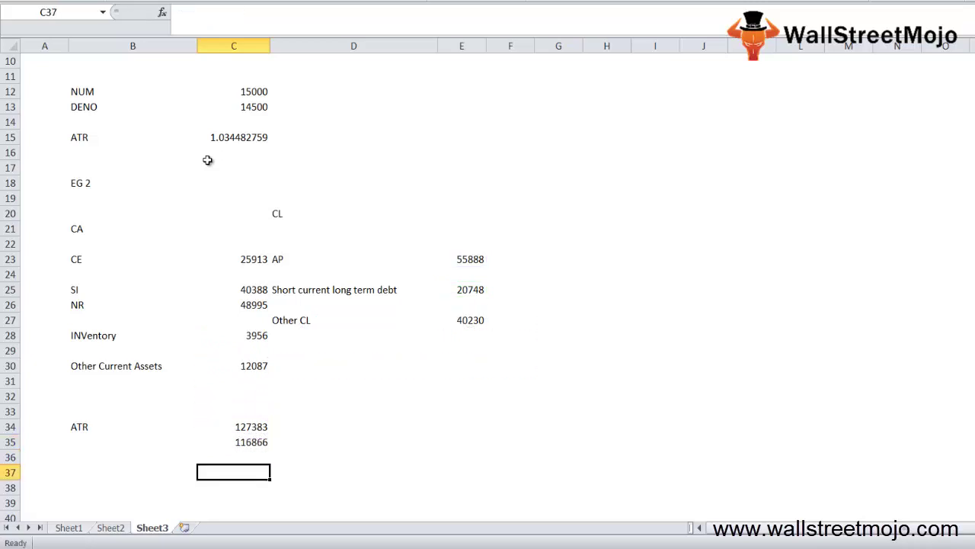
type("=")
key("Up")
key("Up")
key("Up")
type("/")
key("Down")
key("Return")
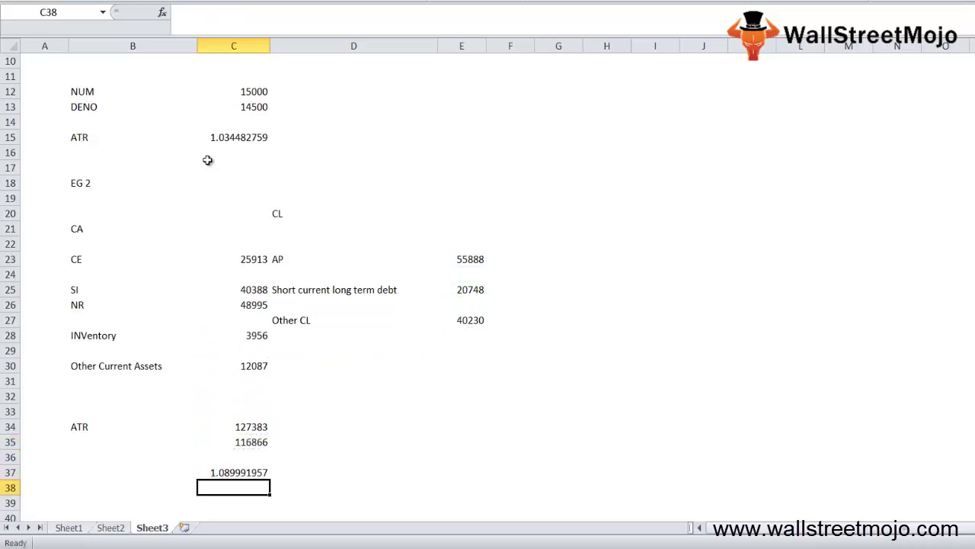
Step: Scroll down to the empty rows 40–70 below the EG 2 ratio
key("Up")
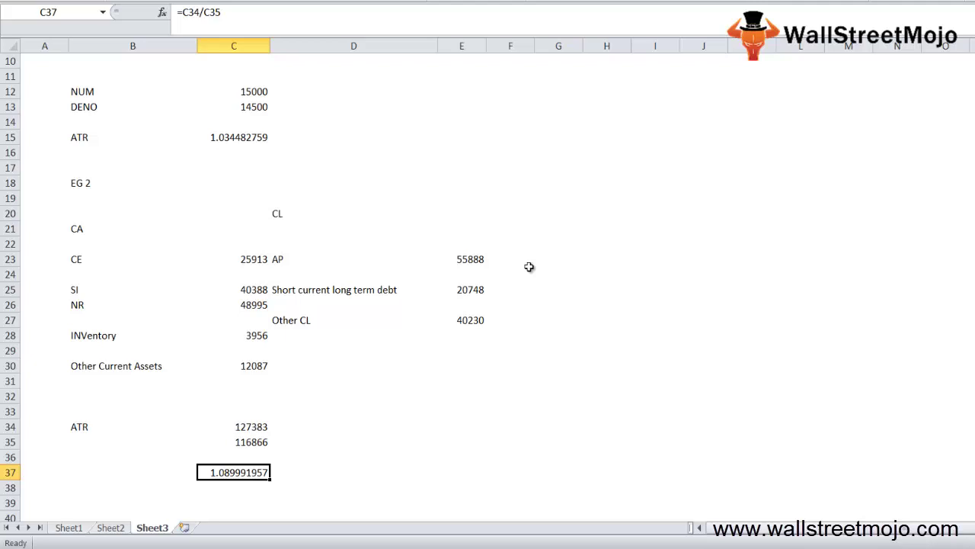
key("Down")
key("Down")
key("Page_Down")
key("Up")
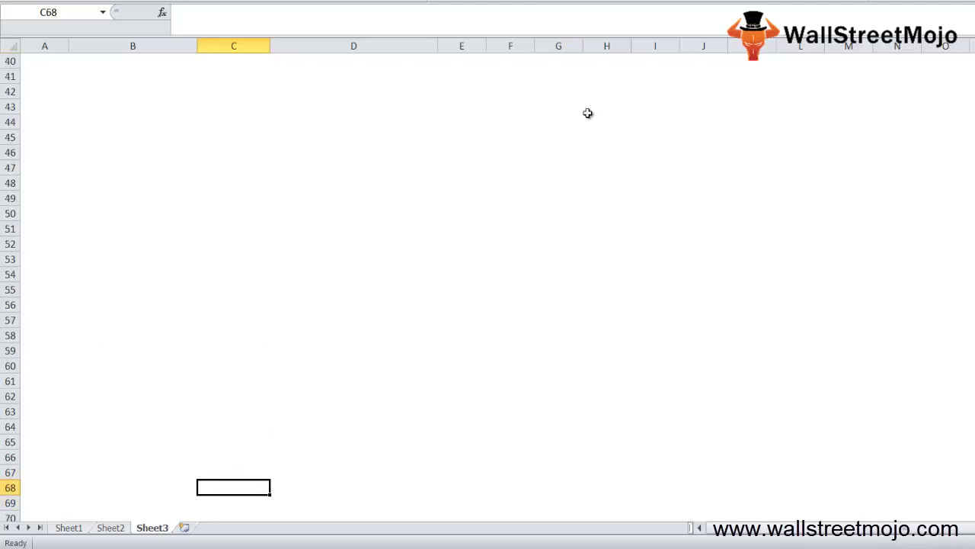
Step: Type the word 'Strong' into cell B43
left_click(182, 107)
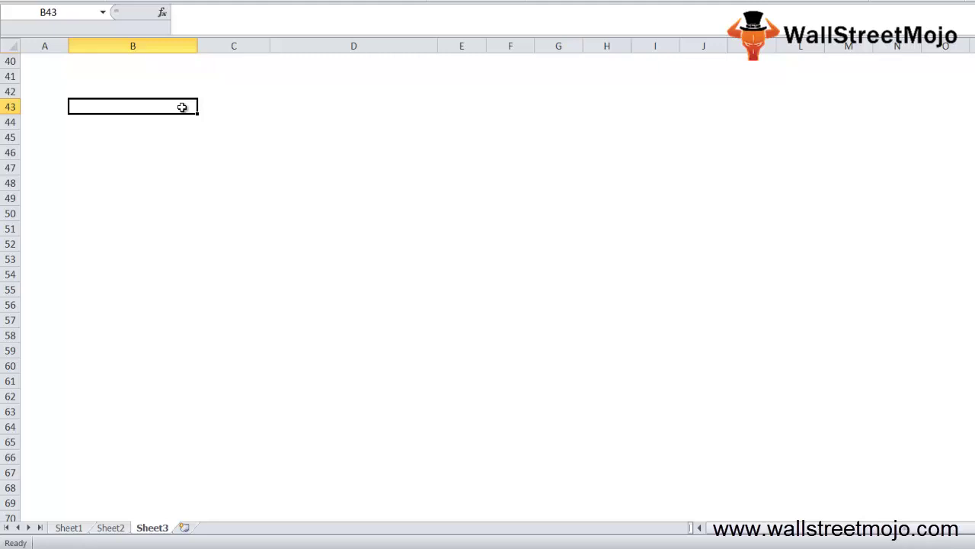
type("Strong")
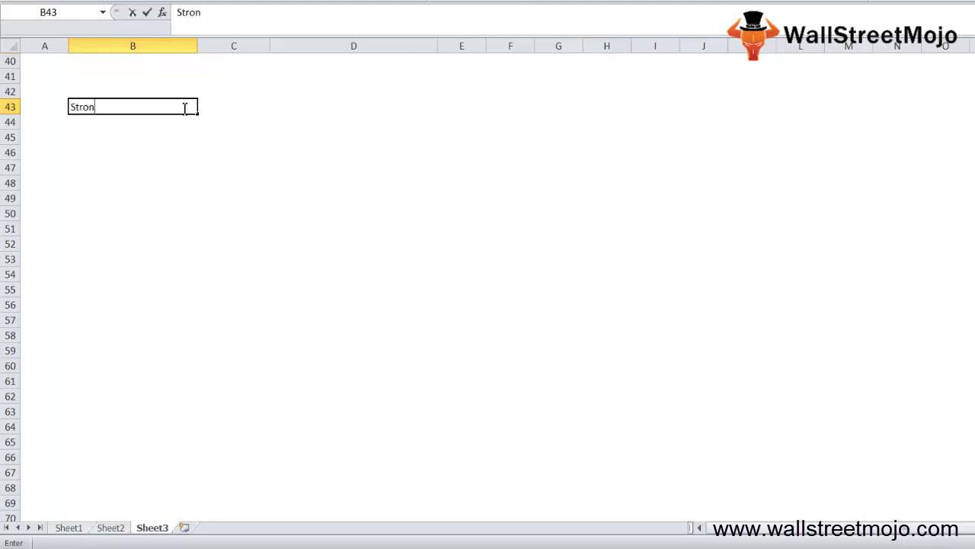
key("Return")
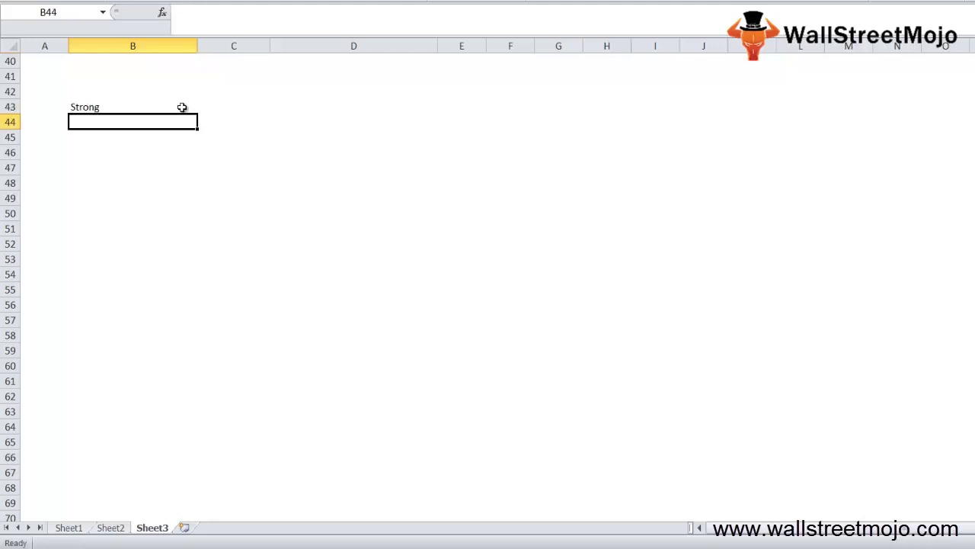